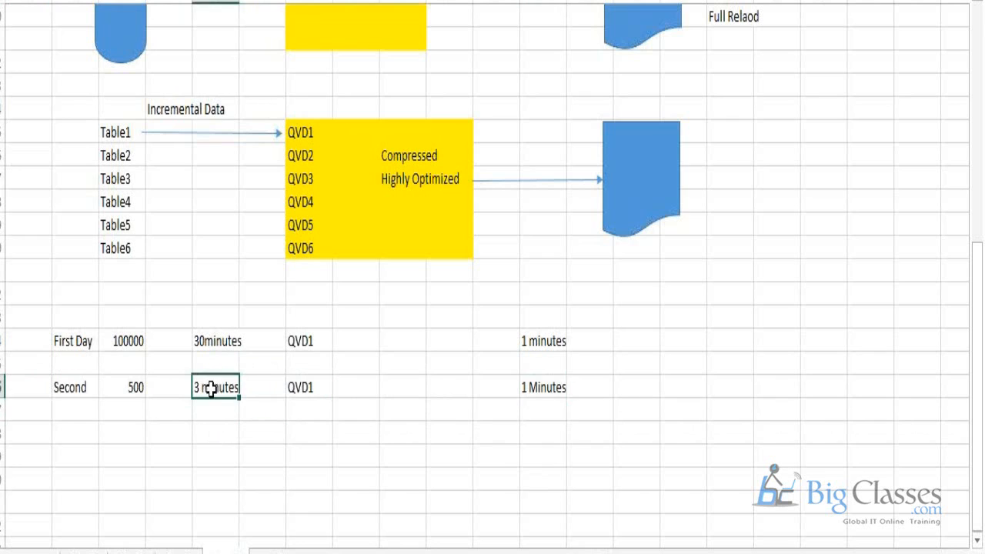
left_click(547, 384, "ctrl")
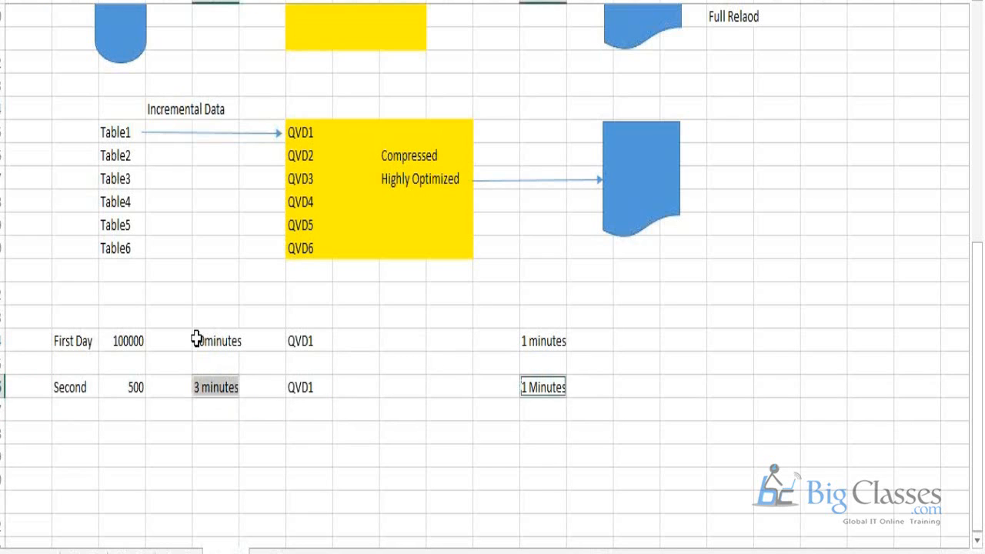
left_click(207, 339)
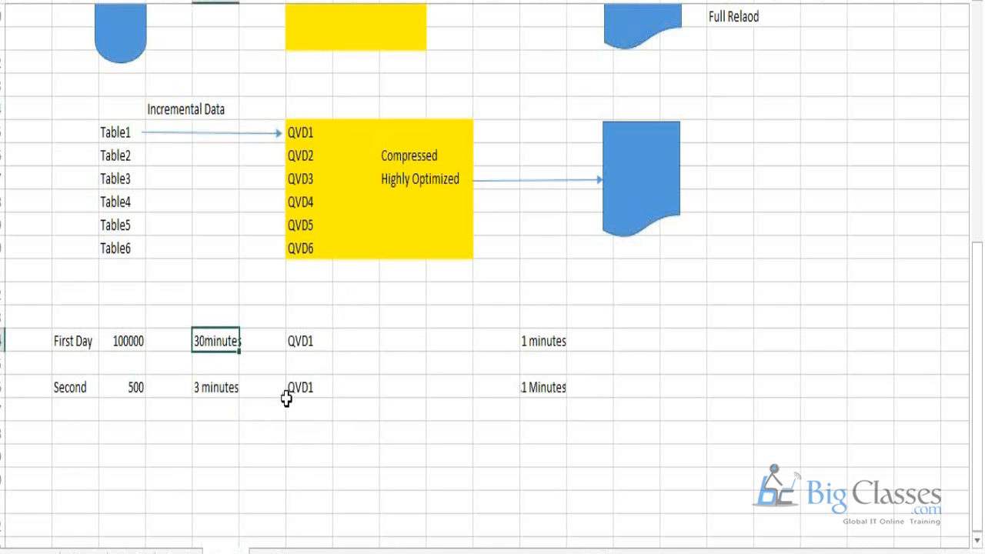
left_click(226, 387)
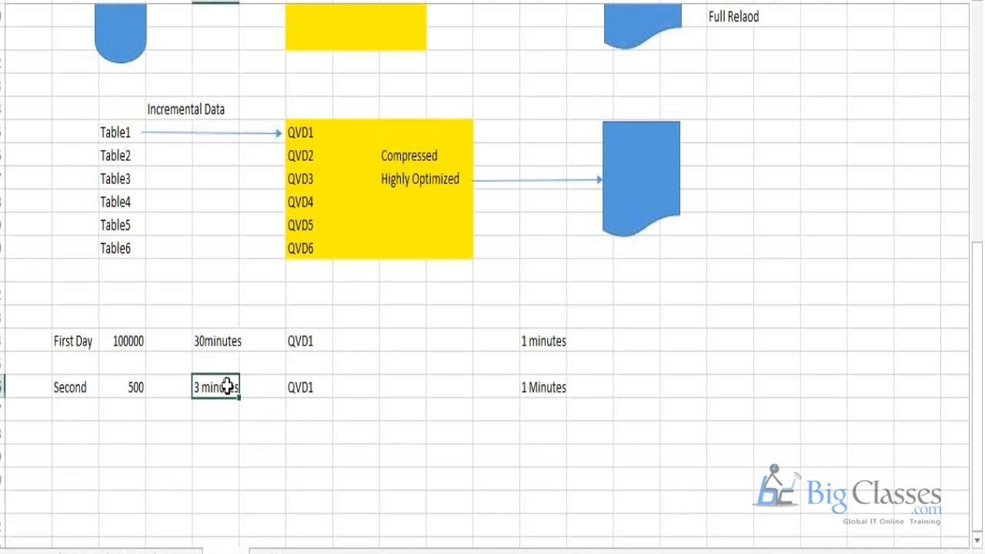
left_click(537, 396)
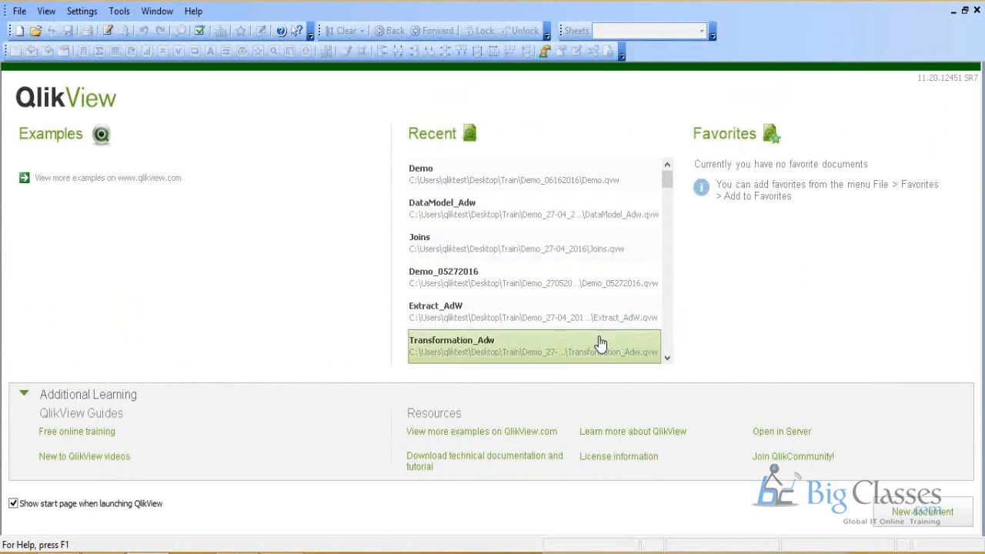
Step: Switch to QlikView, create a new document and close the Getting Started Wizard without choosing a data source
left_click(15, 13)
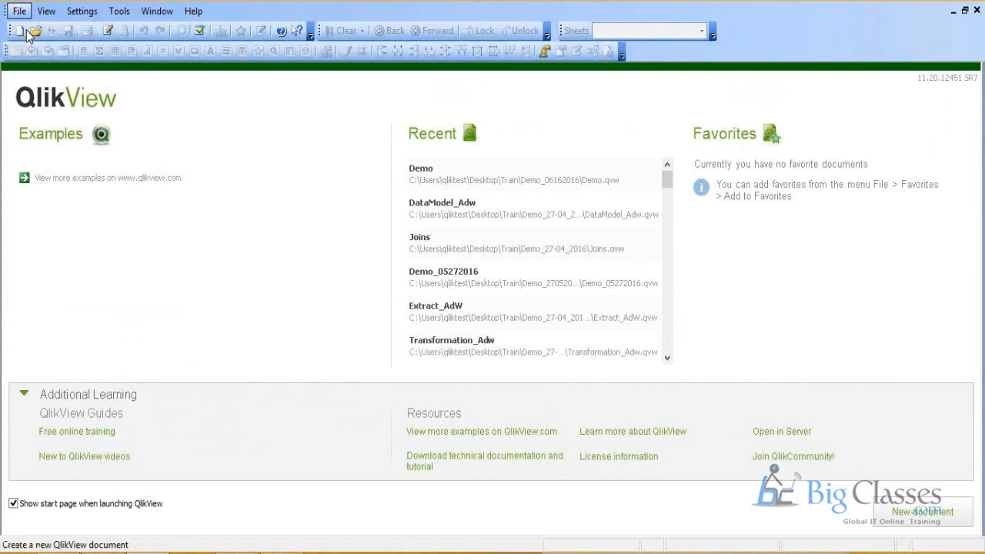
left_click(26, 32)
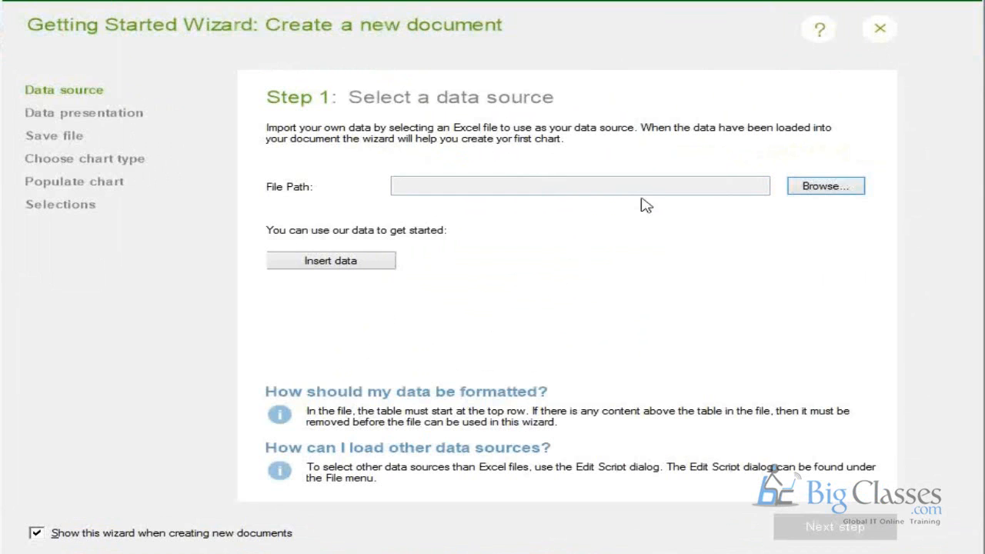
left_click(879, 29)
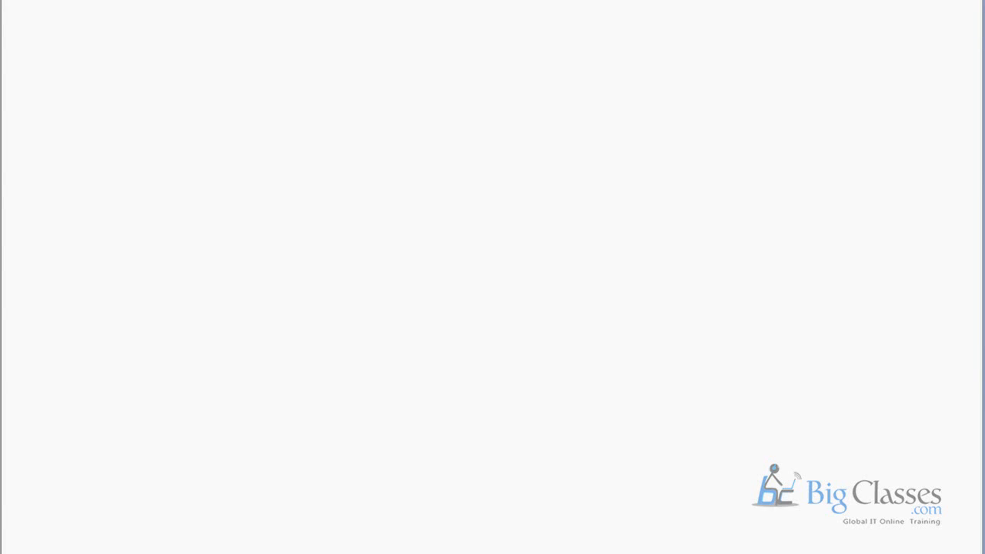
Step: Save the new document as "Session 1" in the Train\Demo_06162016 folder on the desktop
left_click(296, 17)
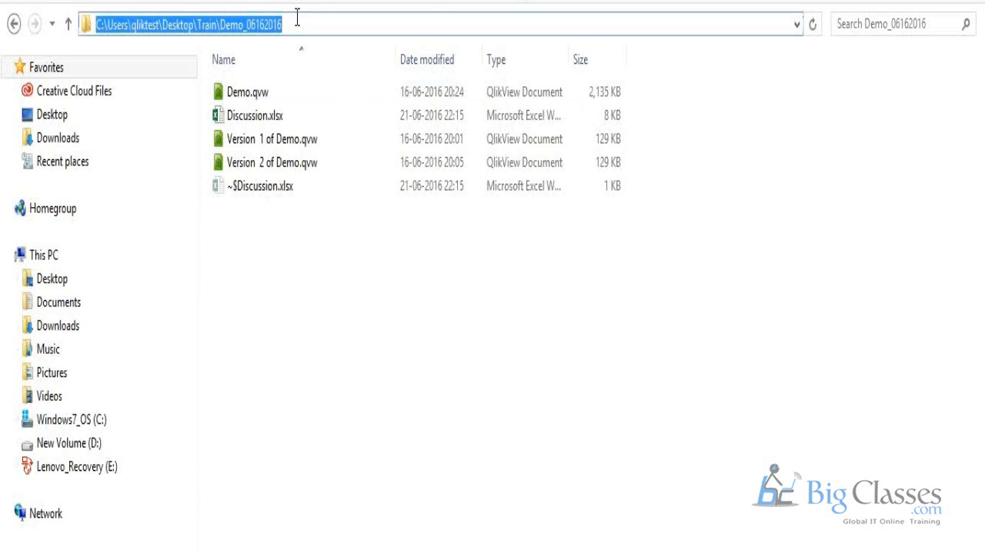
key("alt+Tab")
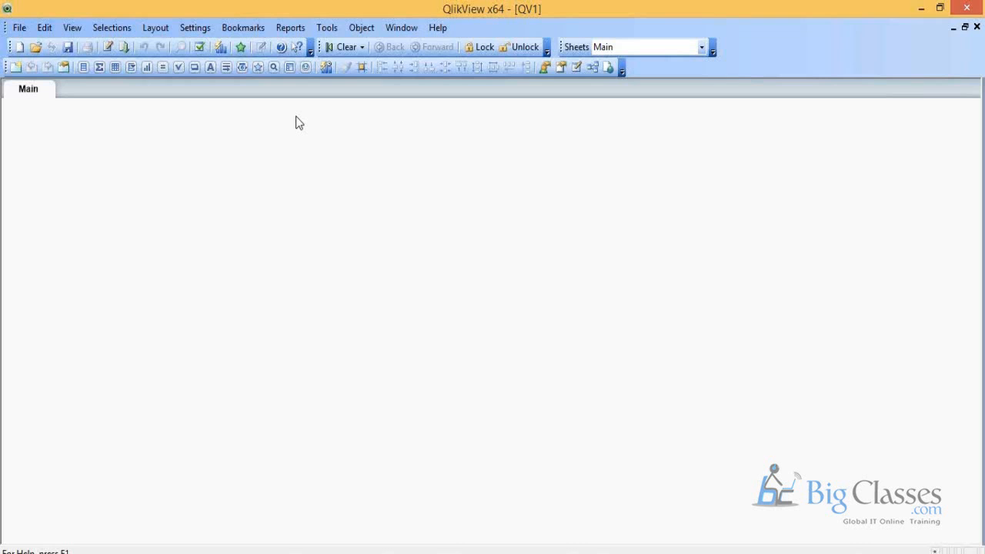
left_click(26, 33)
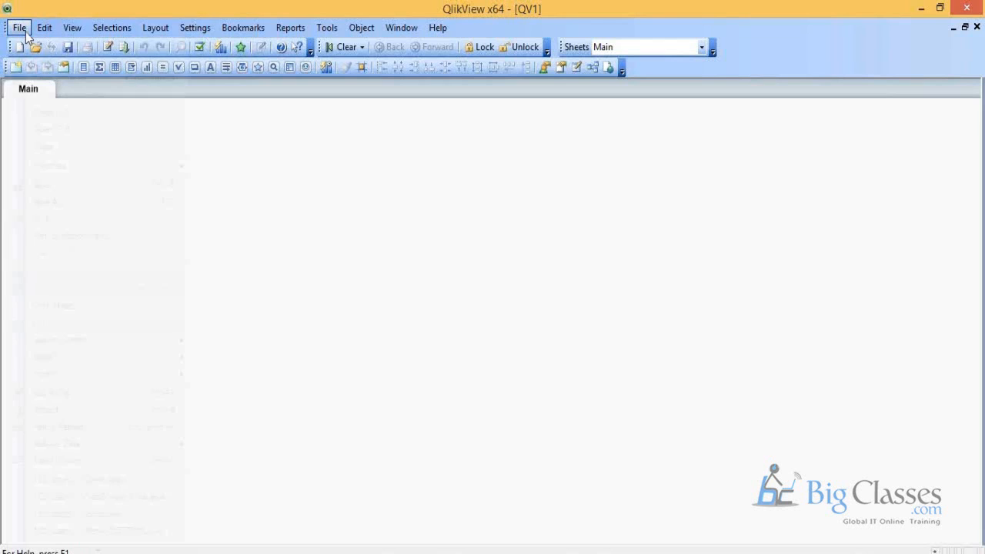
left_click(78, 207)
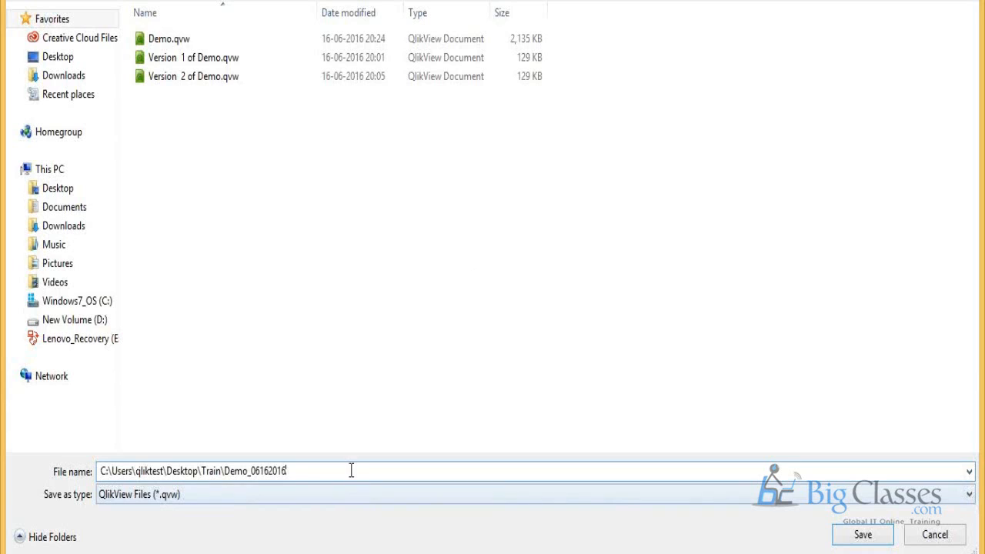
double_click(304, 458)
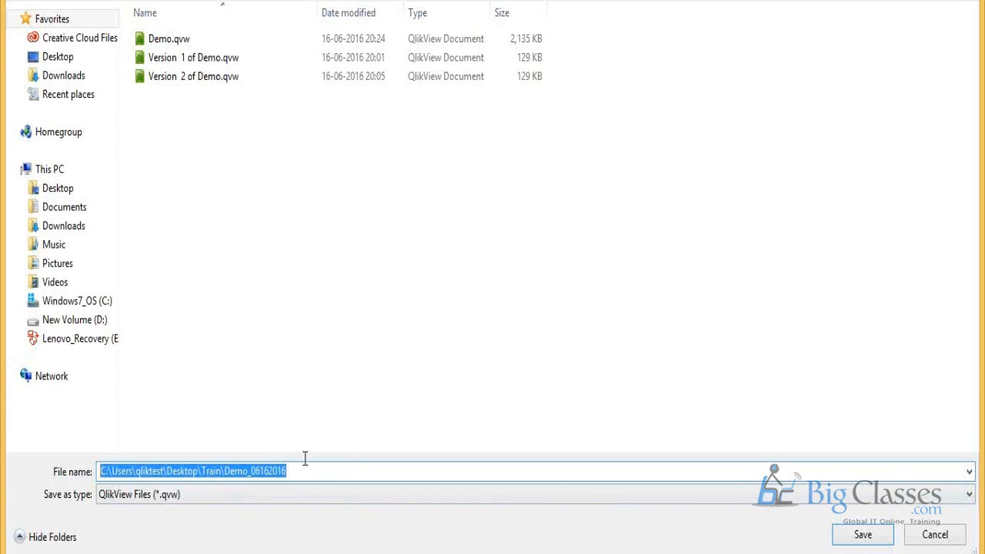
type("Session 1")
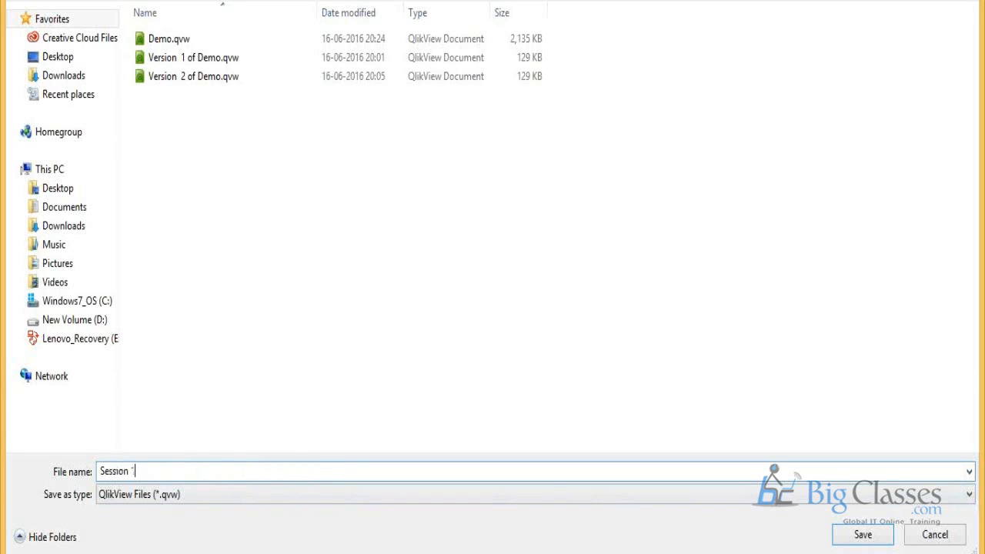
key("Return")
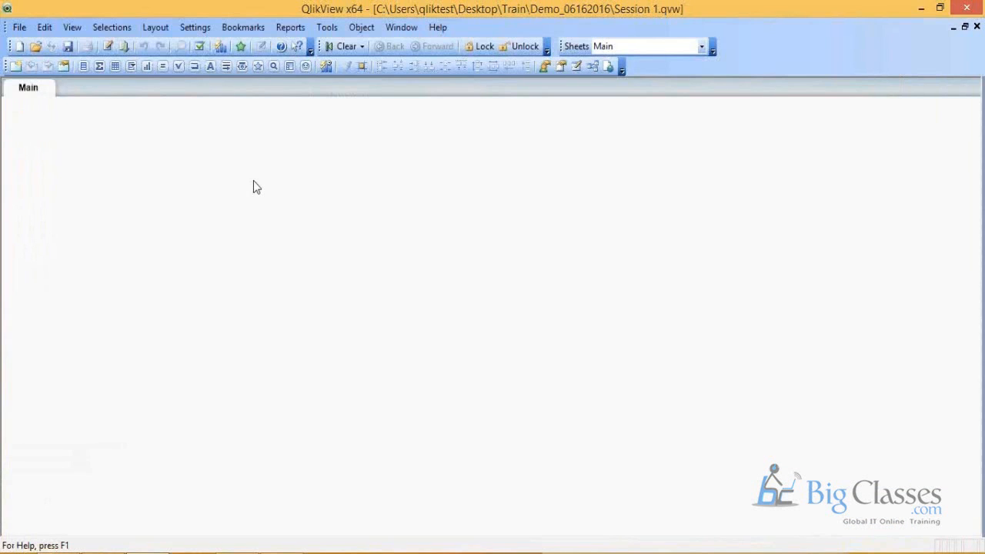
right_click(299, 264)
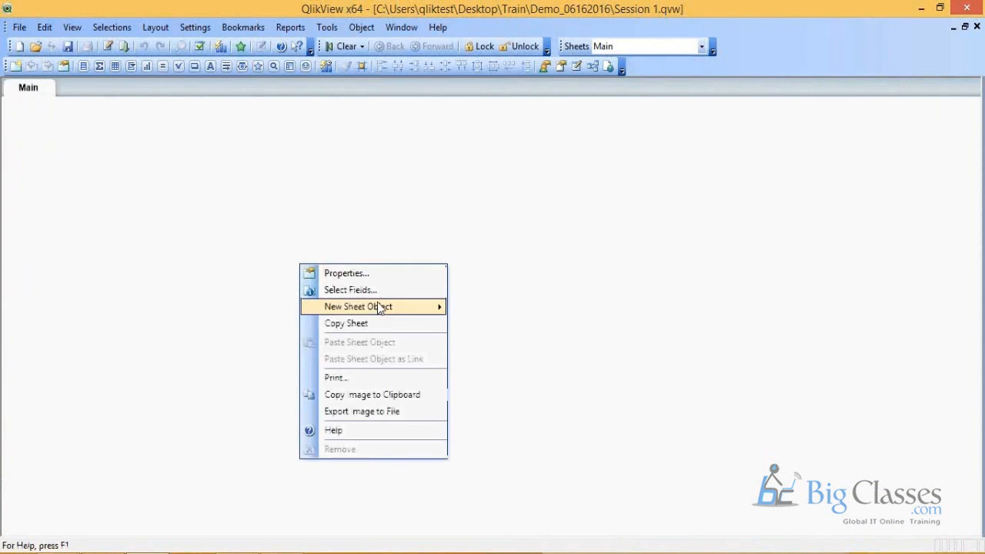
mouse_move(377, 305)
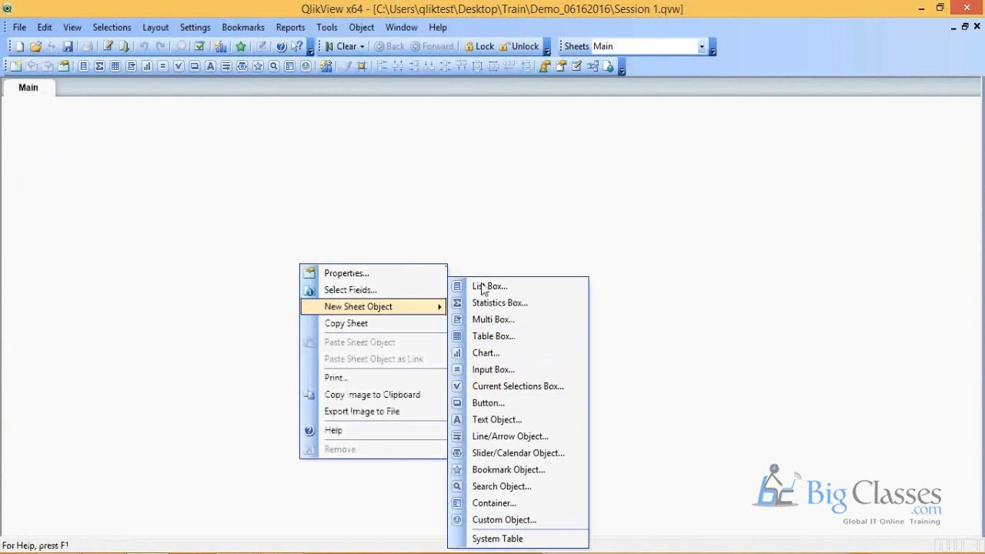
left_click(529, 184)
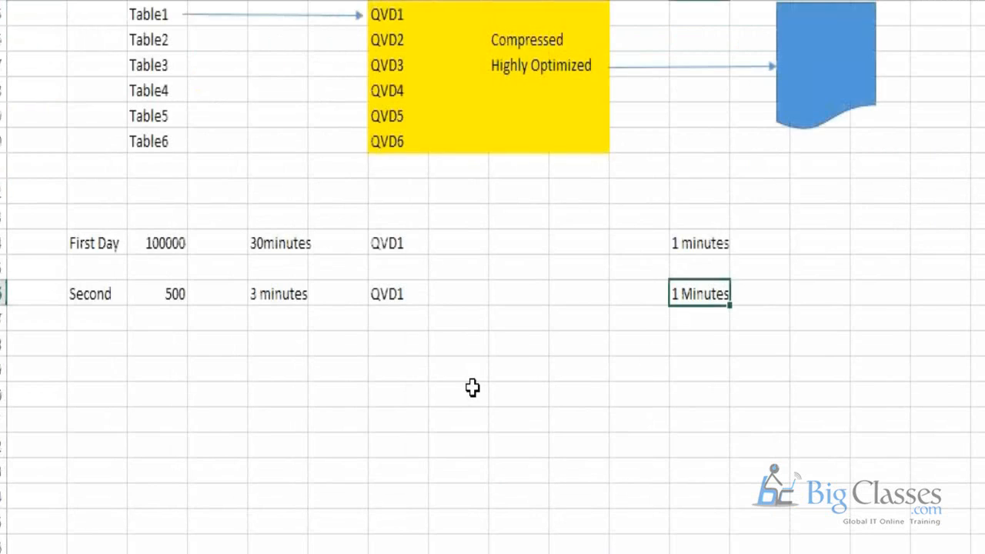
Step: Switch to the Excel workbook and review the DB-to-QVD data flow diagram and the QVD entry in the file types overview
scroll(472, 388, "down", 3)
scroll(473, 387, "up", 7)
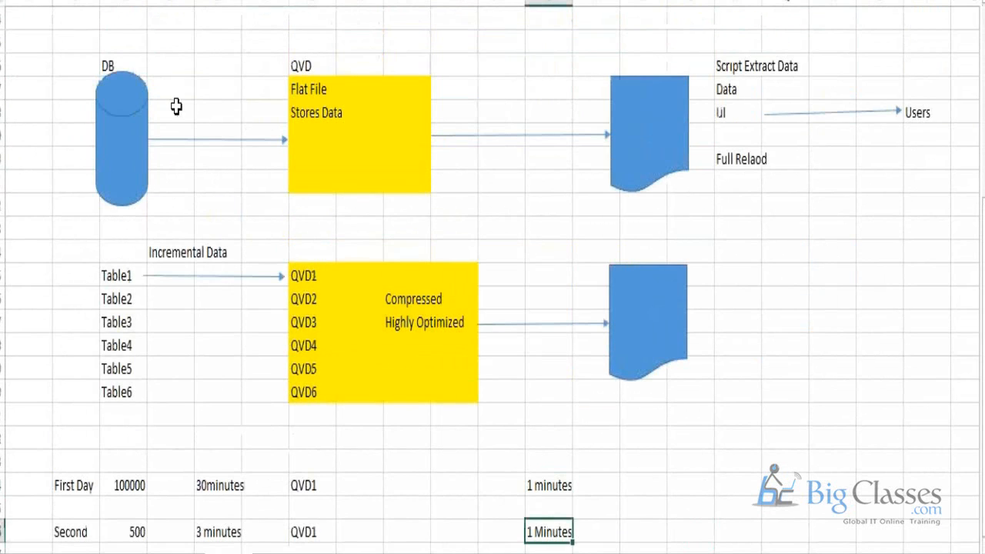
left_click_drag(176, 105, 376, 178)
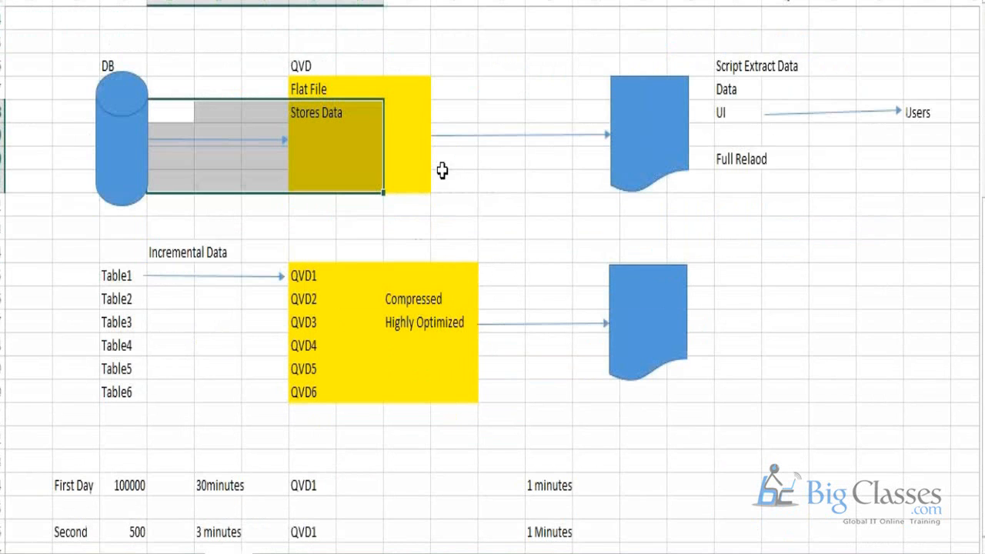
scroll(442, 171, "down", 1)
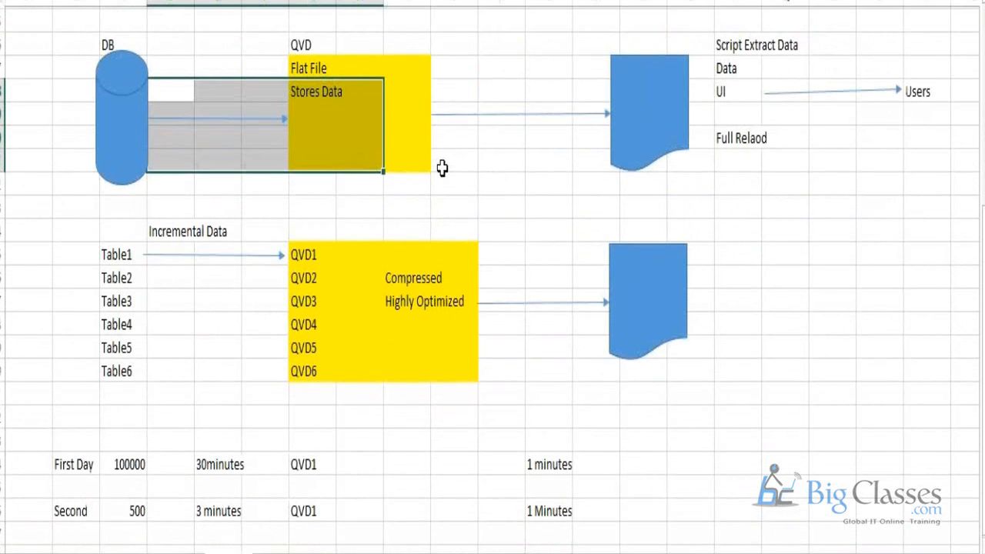
left_click_drag(293, 231, 465, 390)
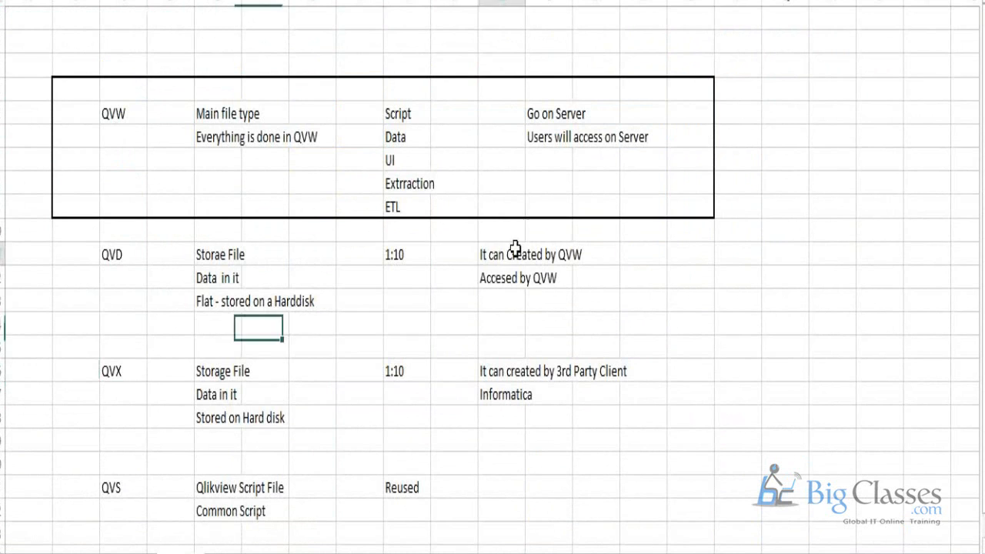
left_click(518, 256)
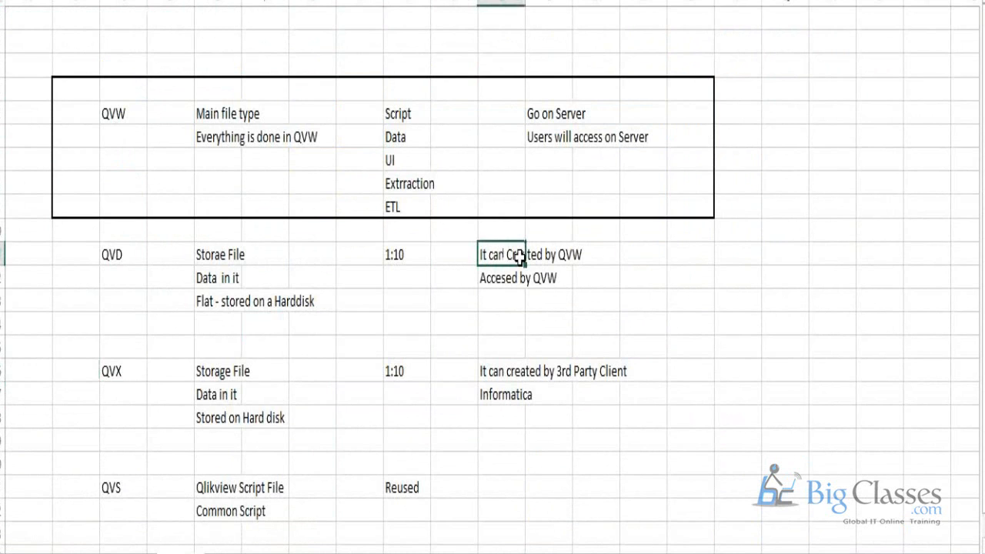
left_click_drag(518, 256, 569, 256)
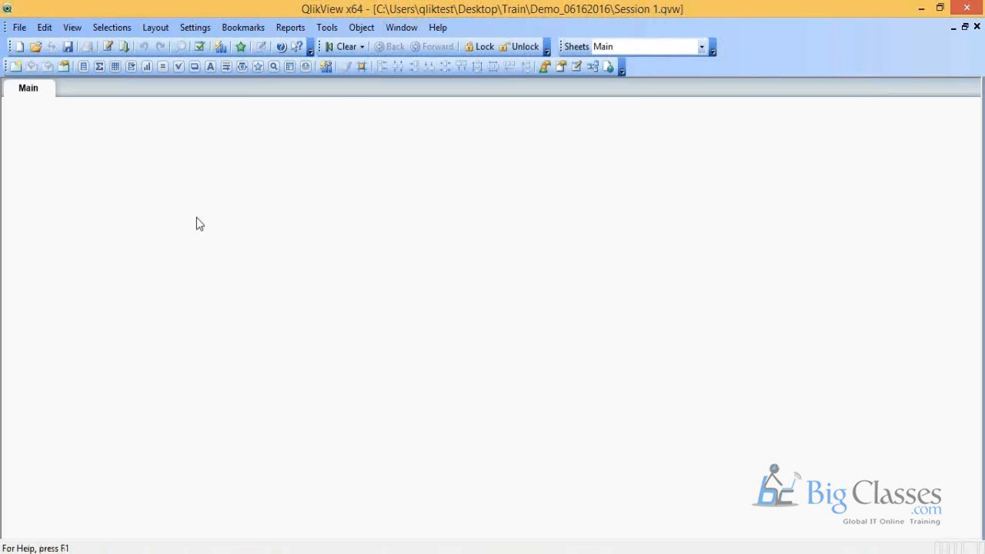
Step: Open the script editor of the Session 1 document in QlikView and view the available database connection types
left_click(19, 28)
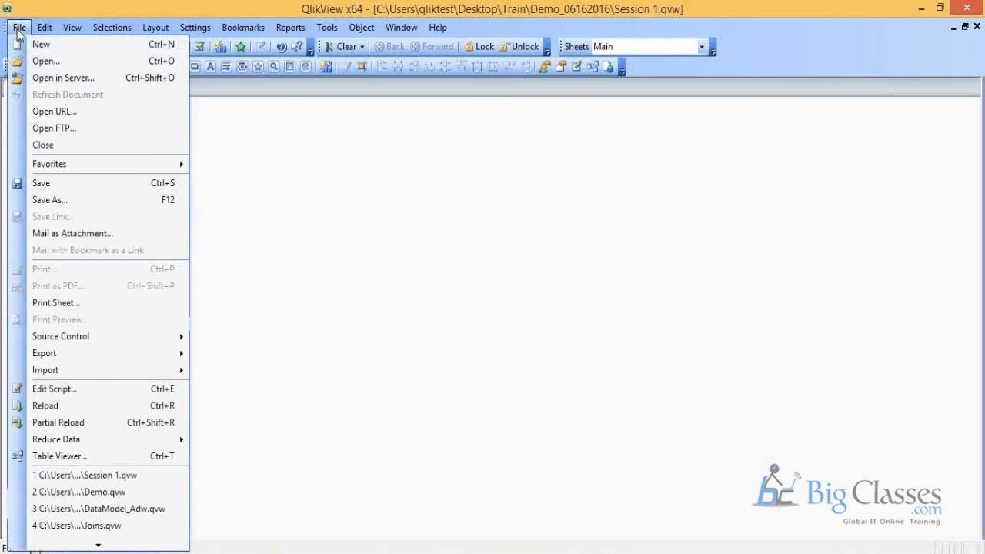
left_click(91, 388)
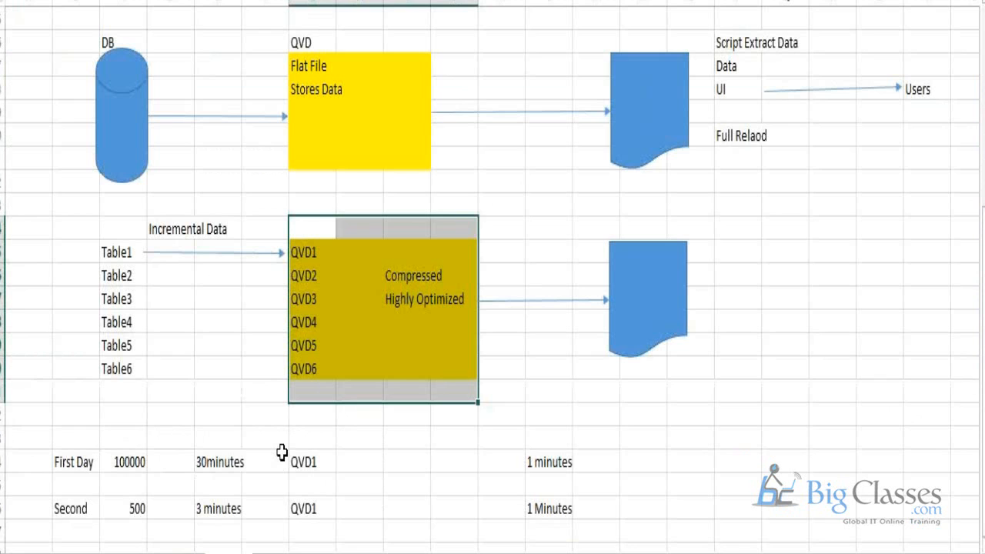
scroll(282, 452, "down", 2)
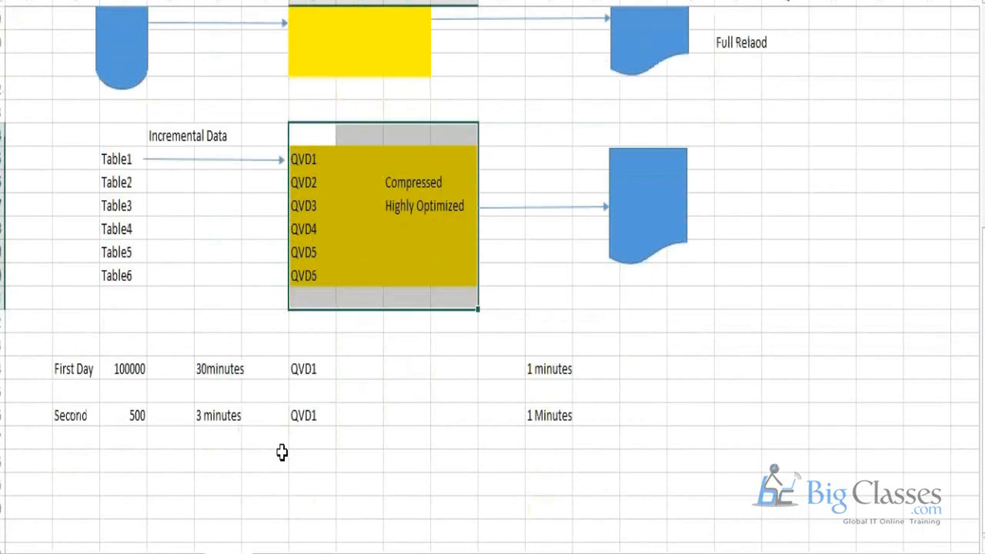
scroll(281, 452, "down", 2)
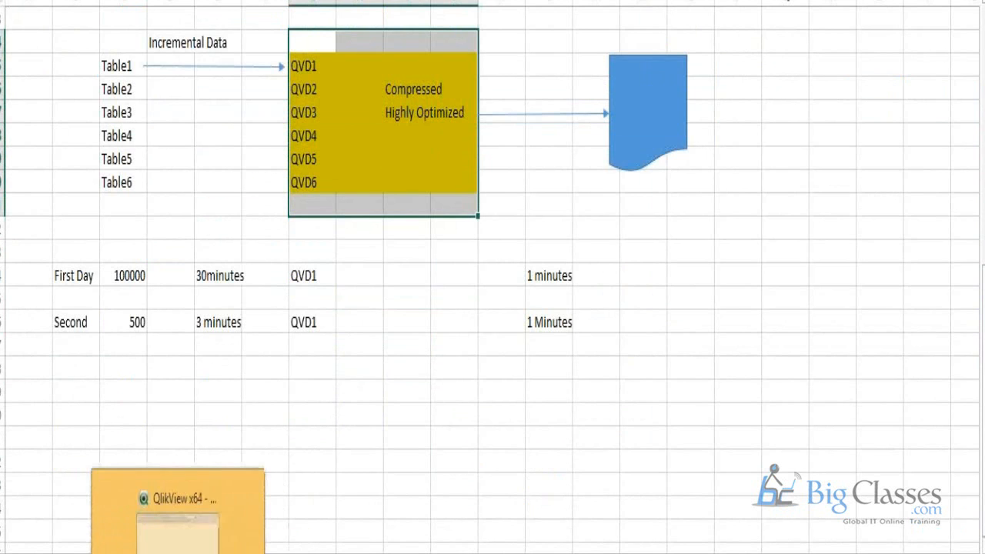
left_click(149, 551)
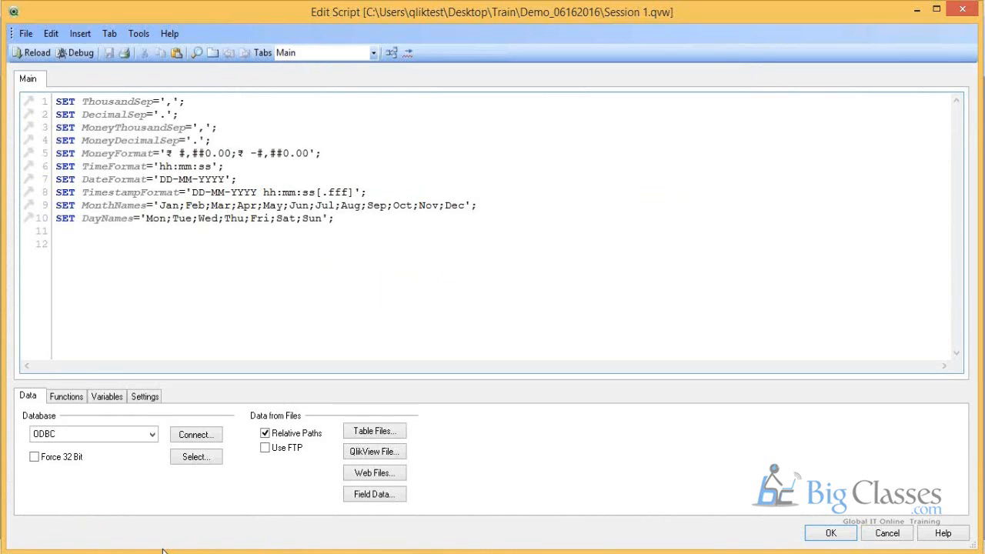
left_click(85, 429)
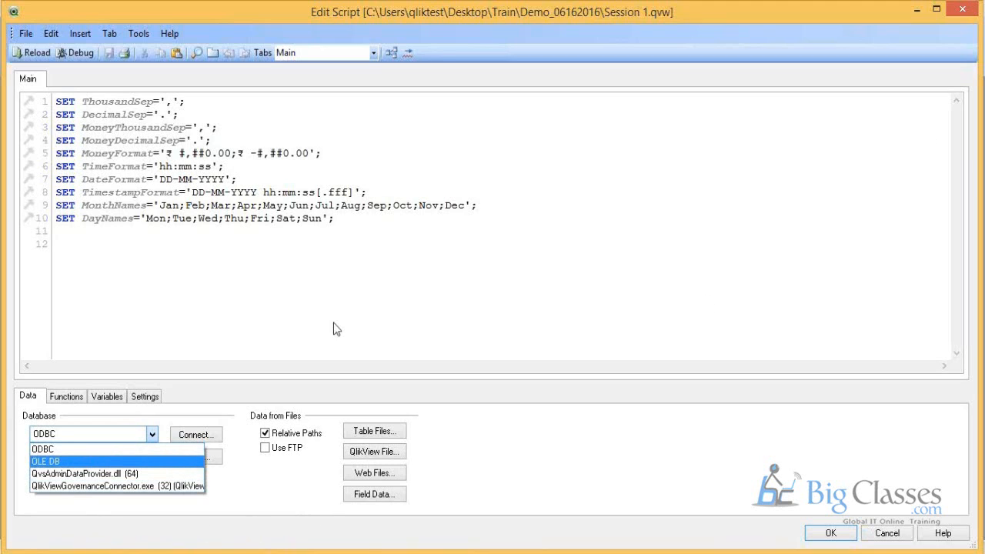
left_click(286, 335)
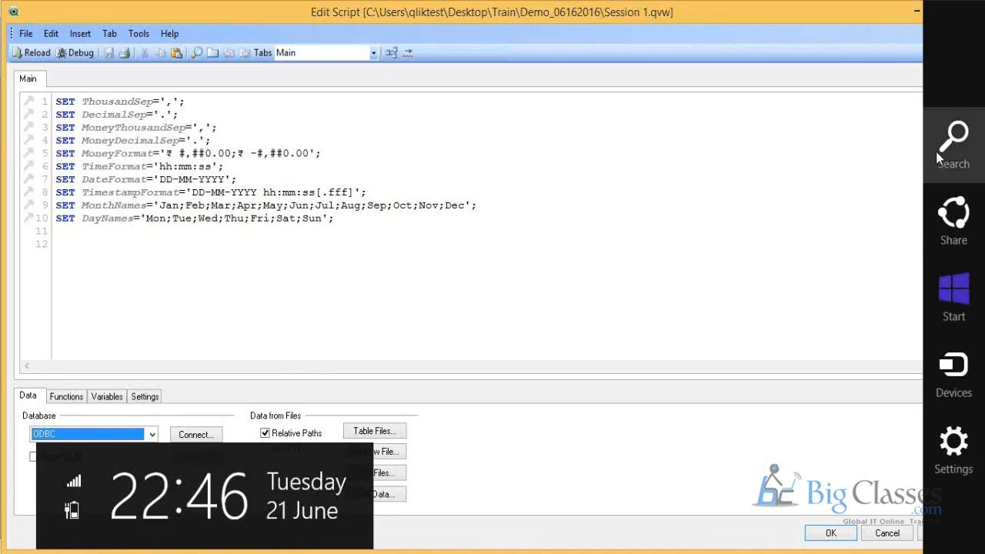
Step: Search Windows for "odbc" and open the 64-bit ODBC data source setup
key("super+s")
type("ad")
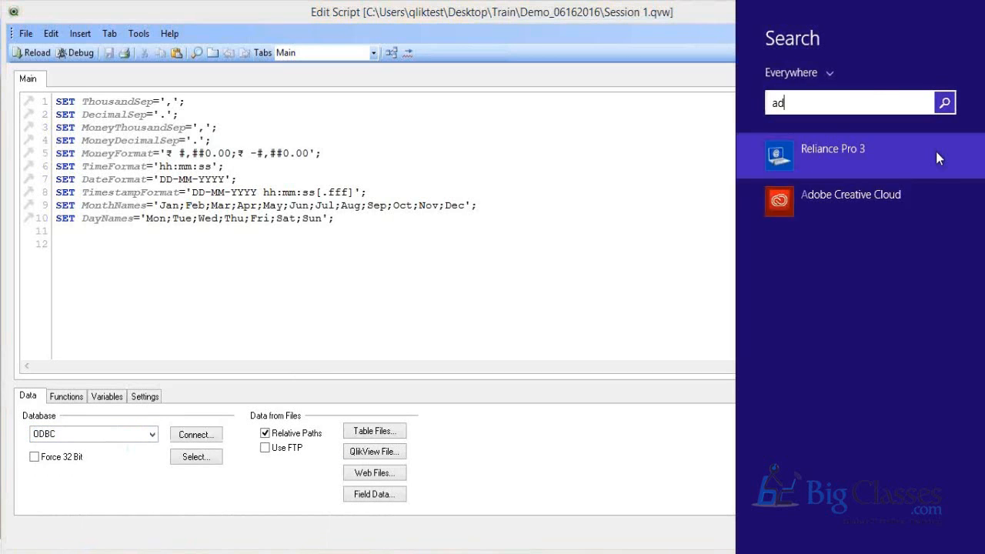
key("BackSpace")
key("BackSpace")
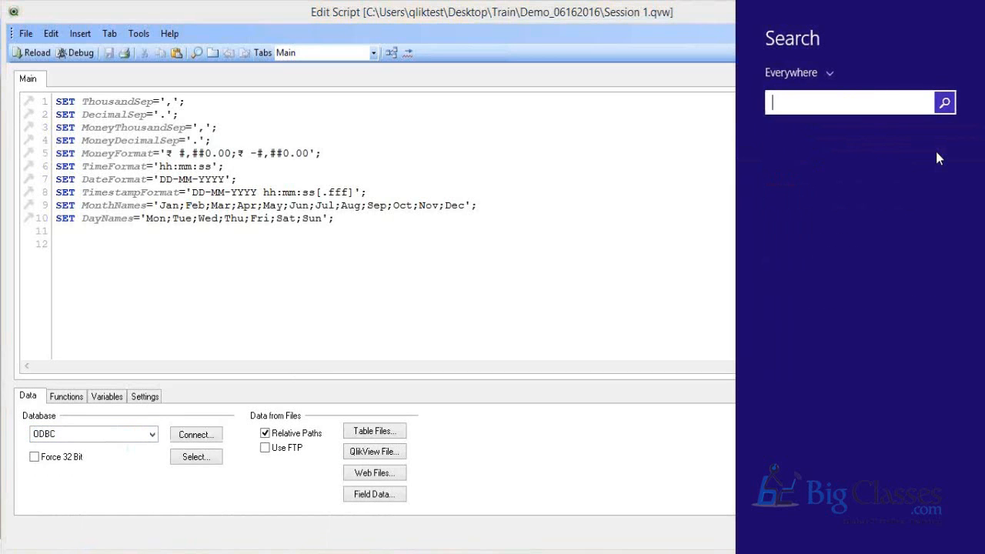
type("obdc")
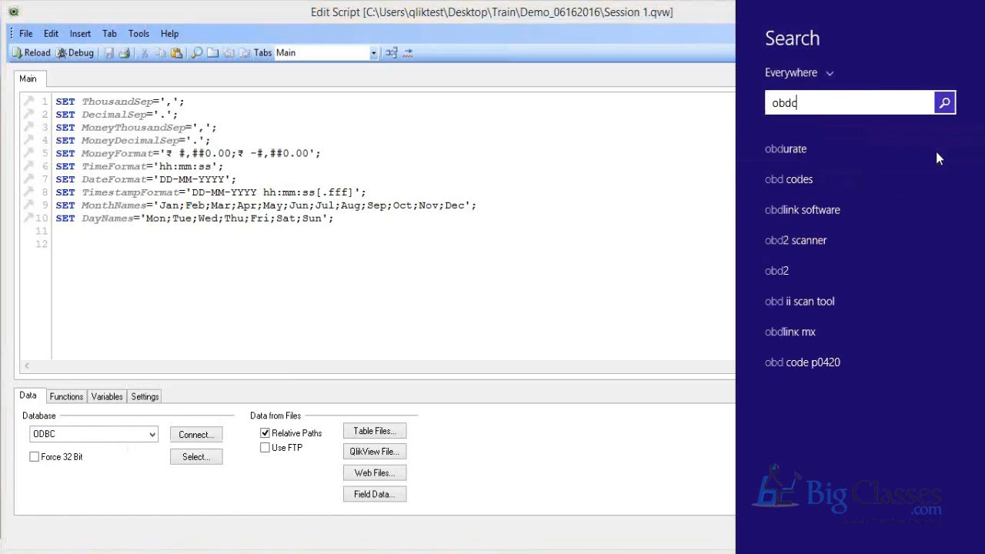
left_click_drag(811, 113, 747, 100)
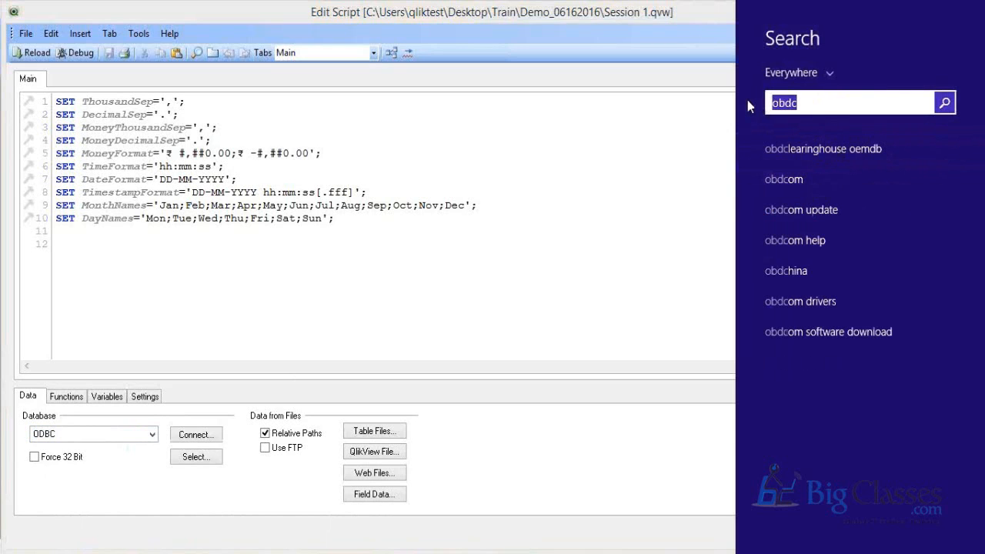
type("odbc")
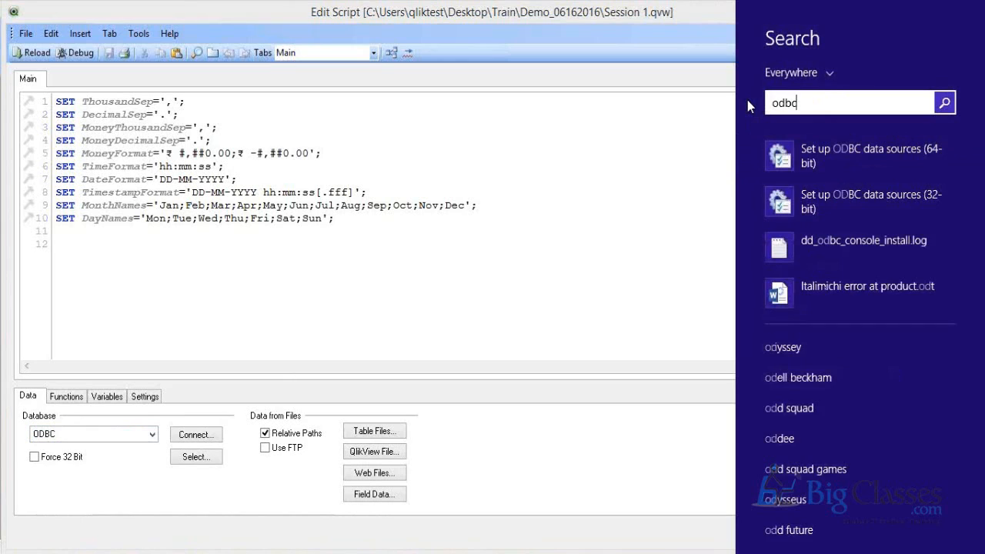
left_click(833, 157)
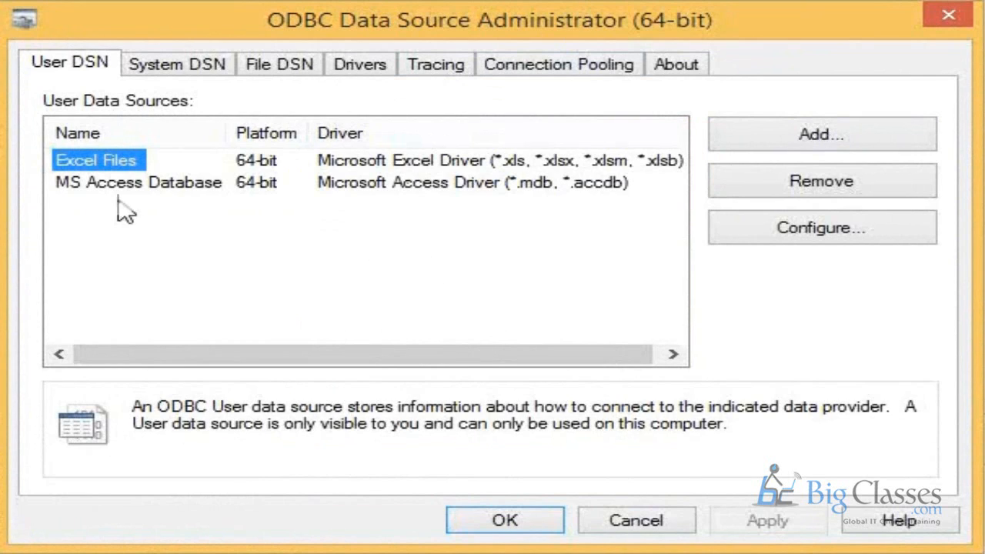
Step: Start adding a new system data source that uses the SQL Server driver
left_click(175, 76)
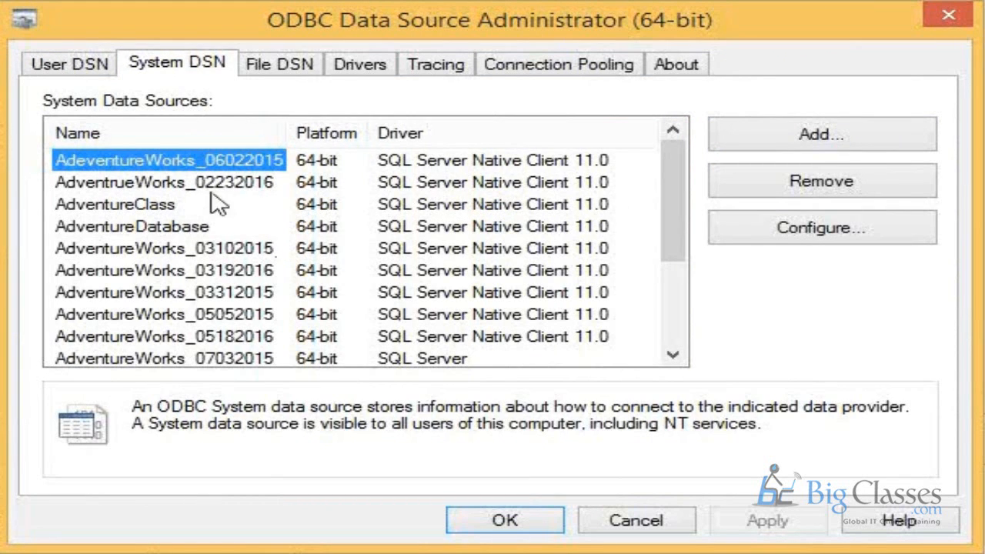
left_click(800, 152)
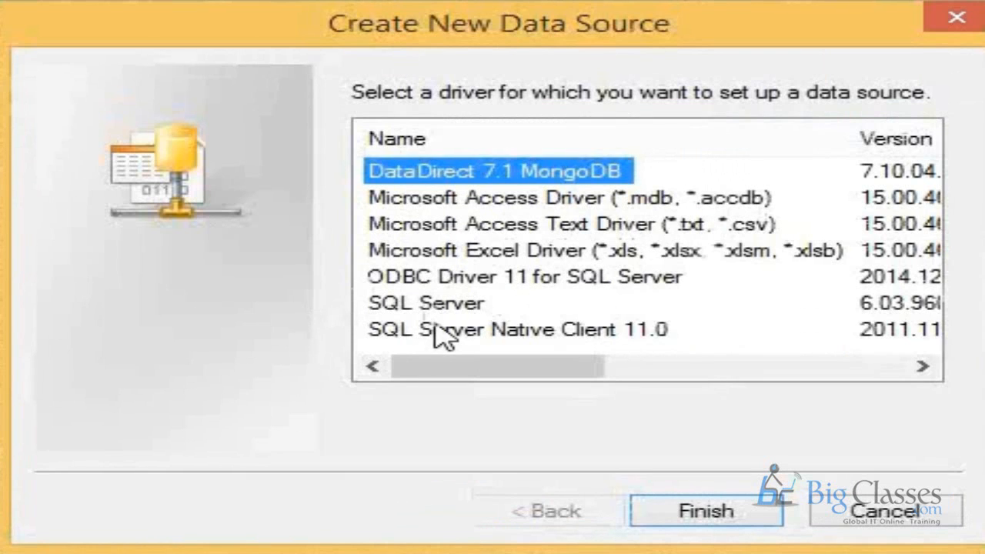
left_click(462, 315)
left_click(457, 295)
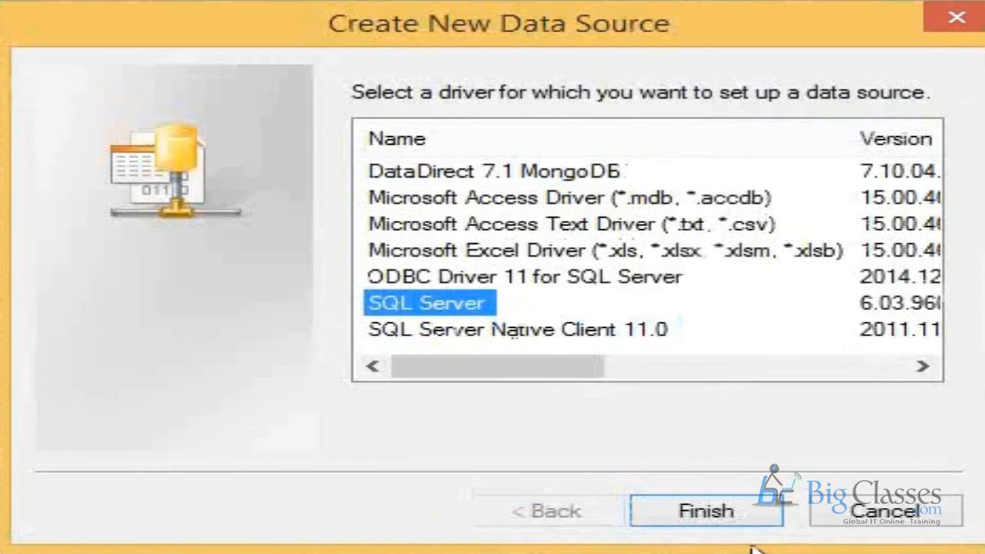
left_click(708, 511)
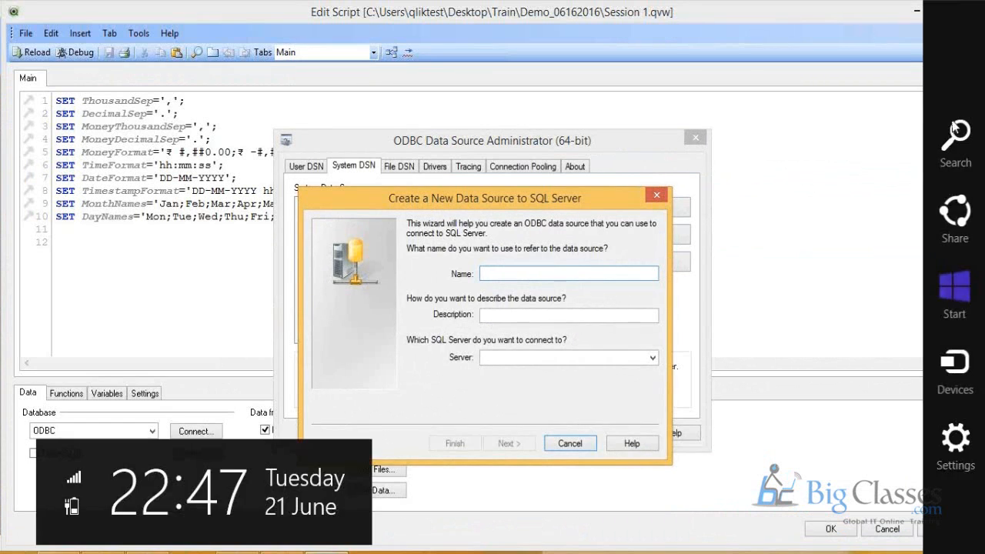
Step: Search Windows for "sql" and open SQL Server Management Studio to get the server name
left_click(951, 120)
type("sql Server Management Studio")
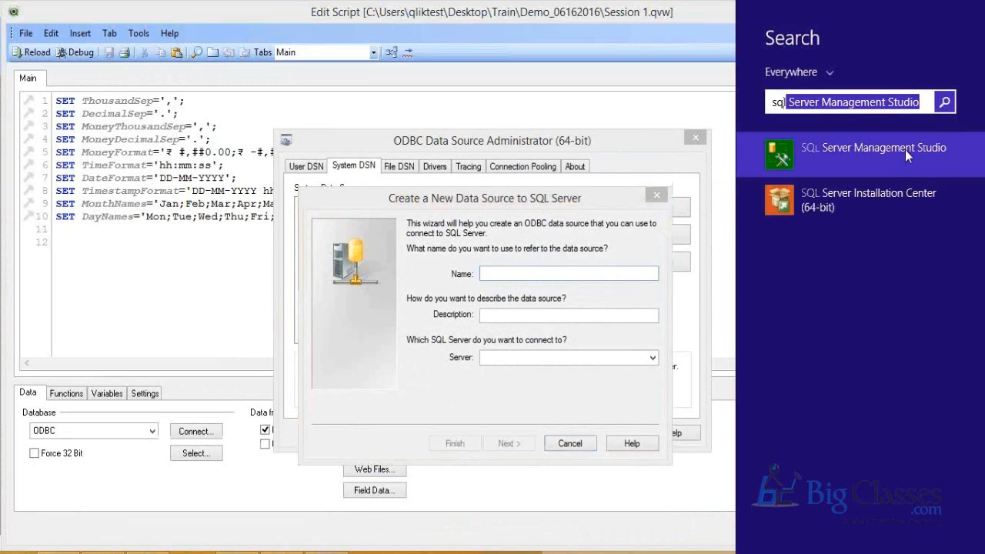
left_click(827, 163)
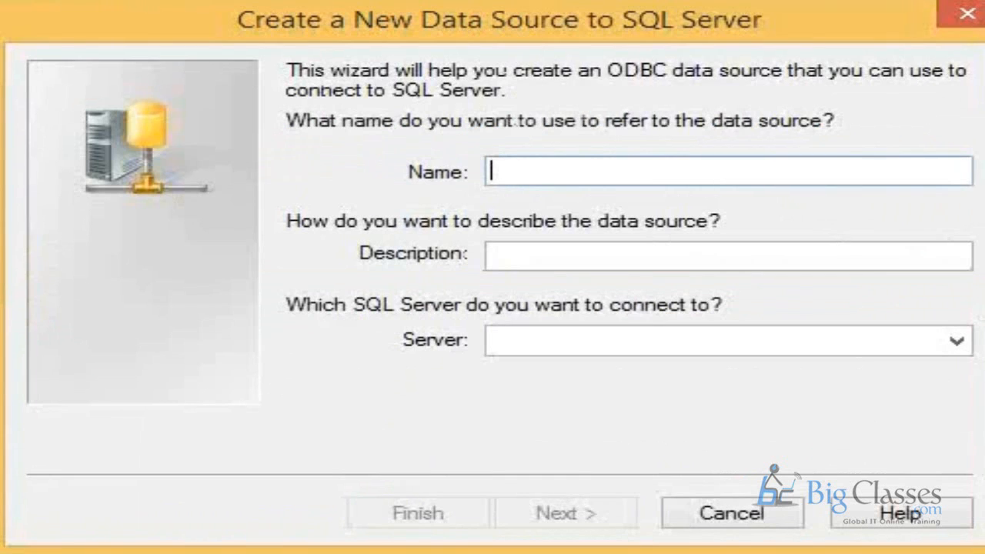
Step: Describe the new data source as "Adventure Works" and set its server to ADMIN-PC\SQLEXPRESS
type("ADMIN-PC\\SQLEXPRESS")
key("Tab")
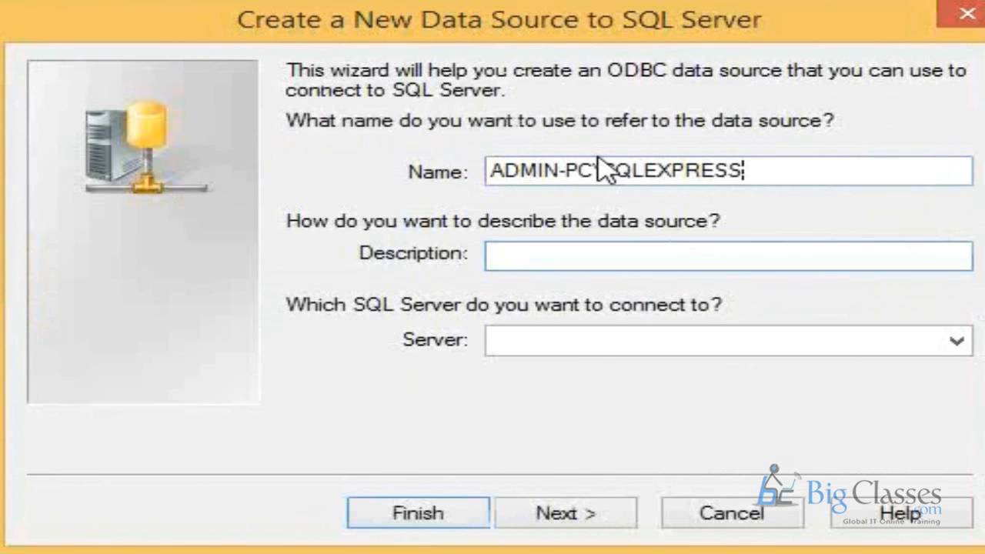
type("Aaventure Workp")
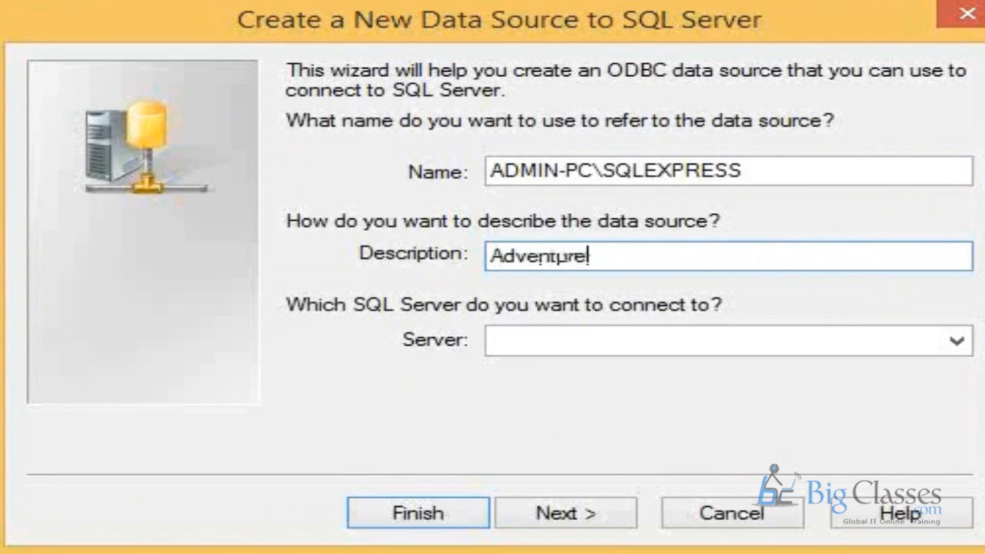
key("BackSpace")
type("s")
key("Tab")
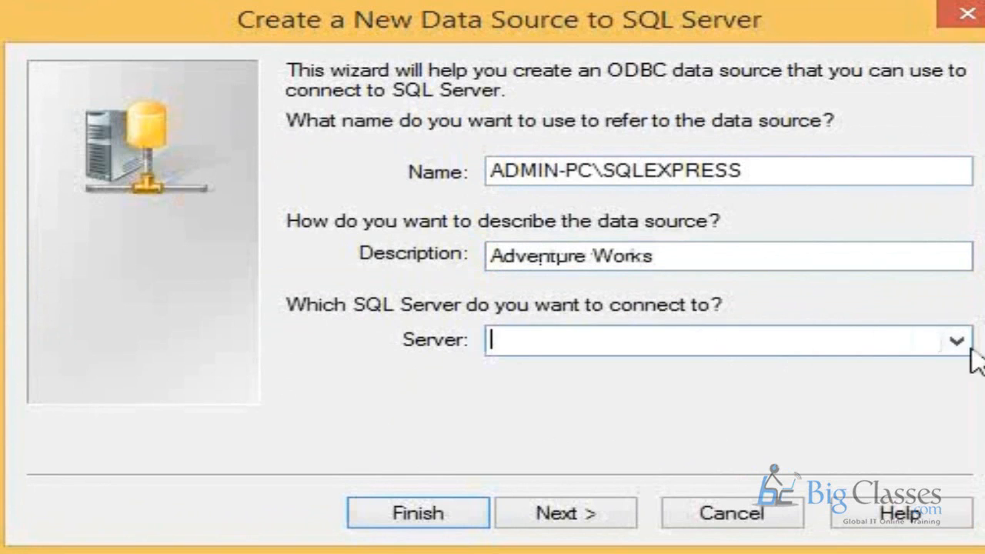
type("ADMIN-PC\\SQLEXPRESS")
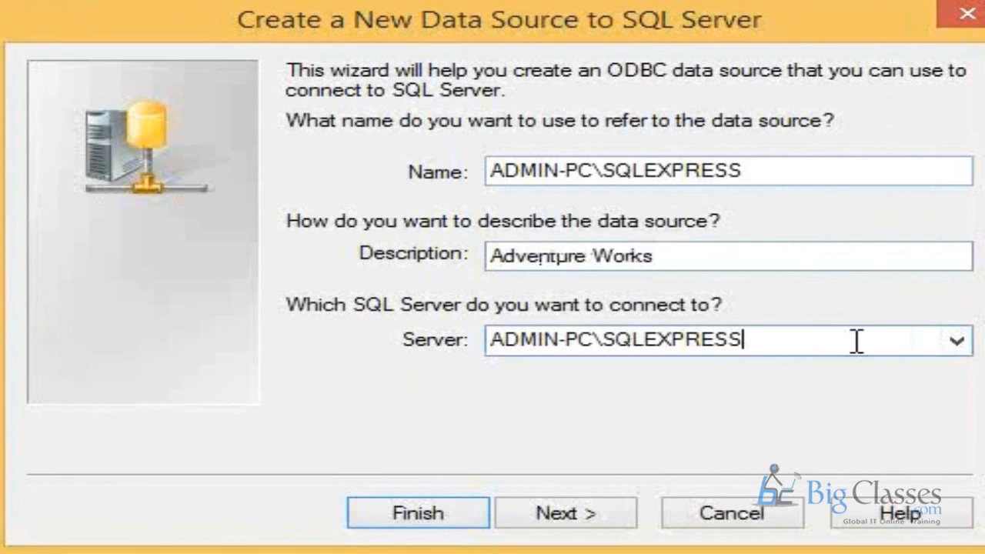
Step: Name the new data source AdventureWorks_06212016
left_click_drag(798, 176, 301, 123)
type("Adven")
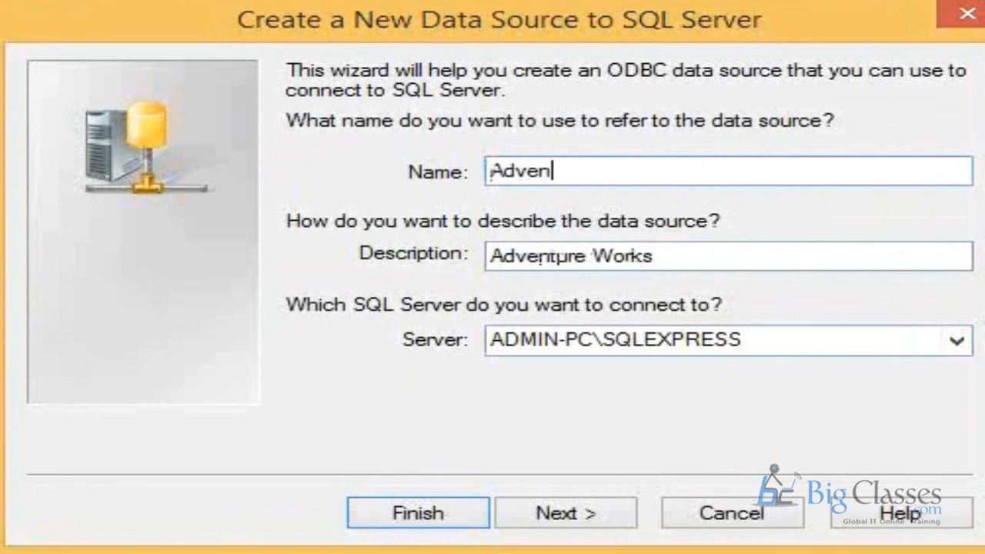
type("tu")
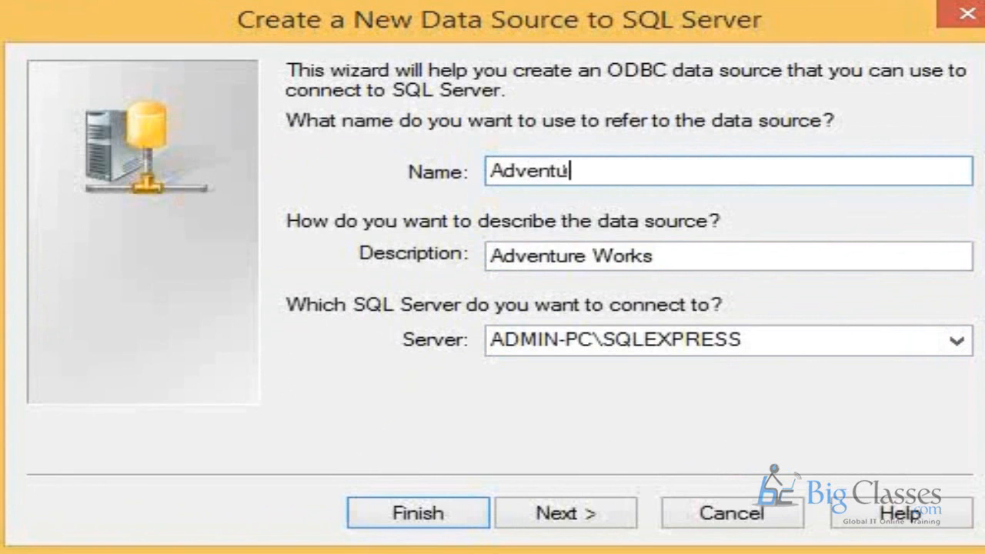
type("re Works")
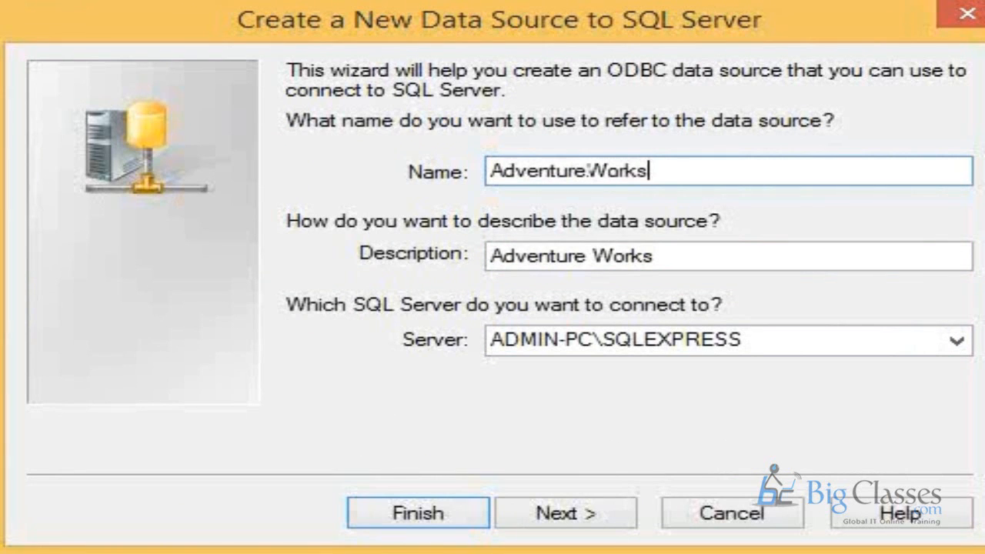
type("_06212016")
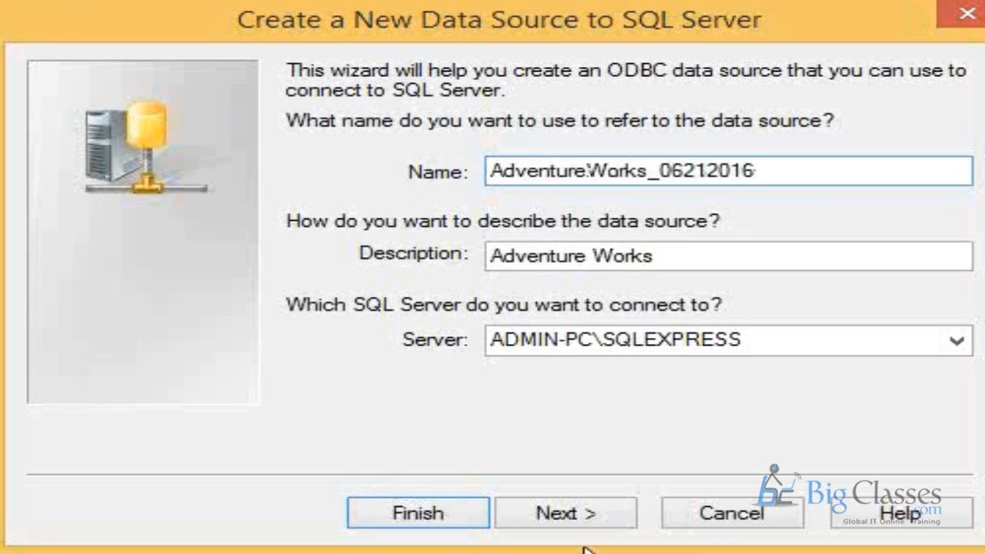
Step: Complete the data source wizard with Windows NT authentication and the default database, language and logging settings
left_click(586, 523)
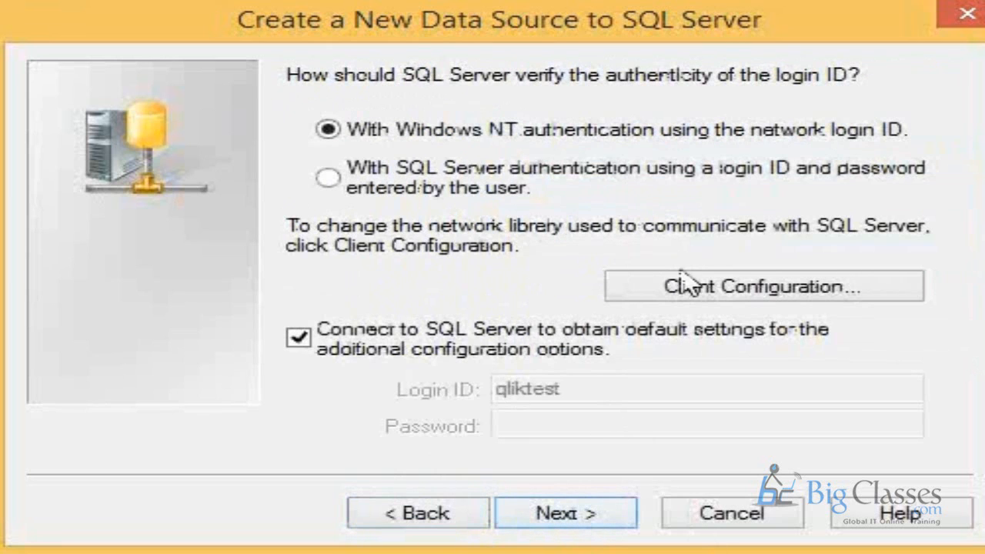
left_click(561, 523)
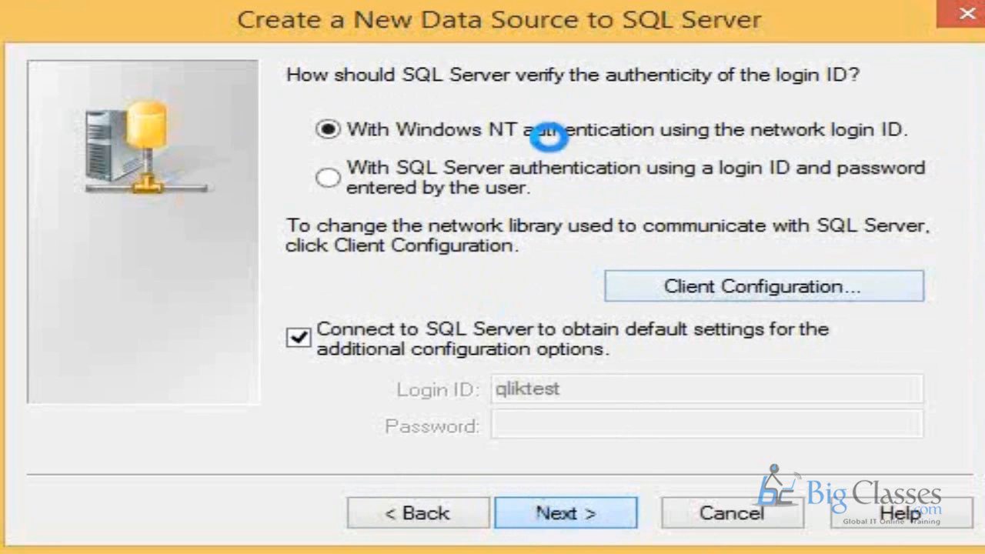
left_click(608, 511)
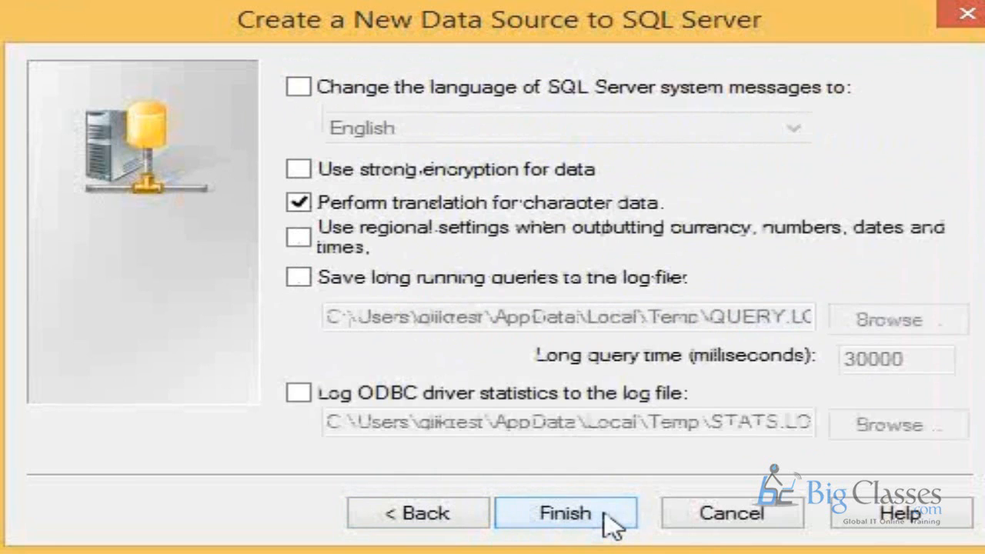
left_click(605, 516)
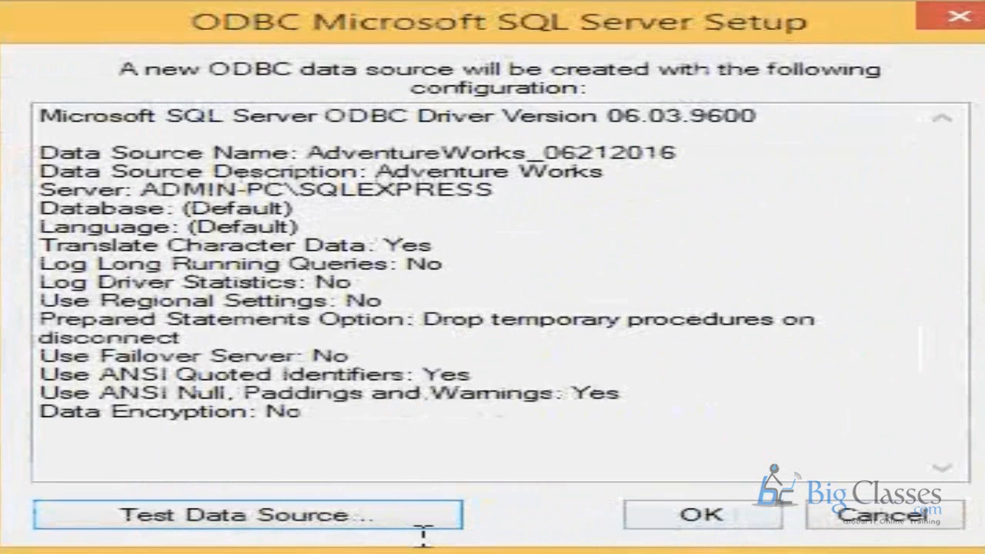
Step: Test the configured SQL Server data source and create it
left_click(275, 515)
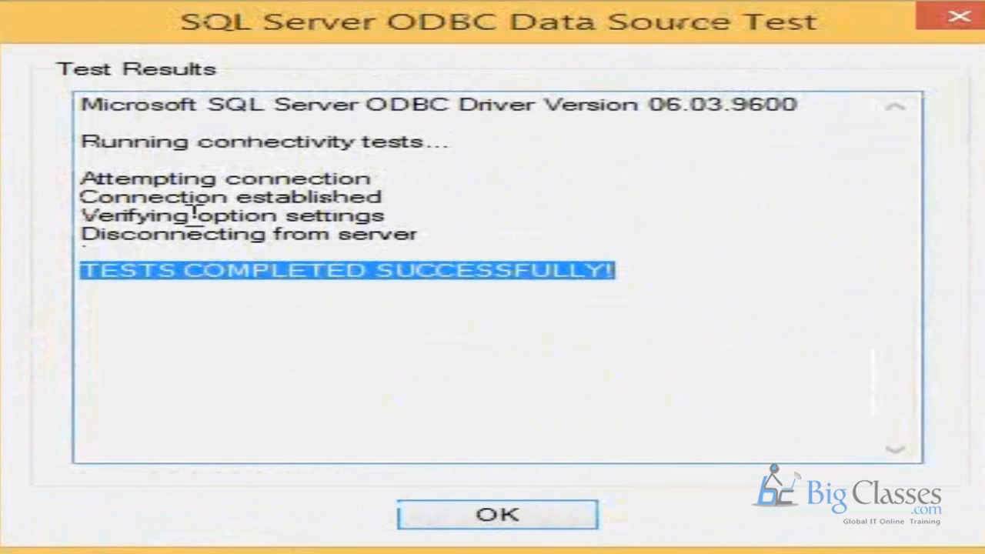
left_click(497, 512)
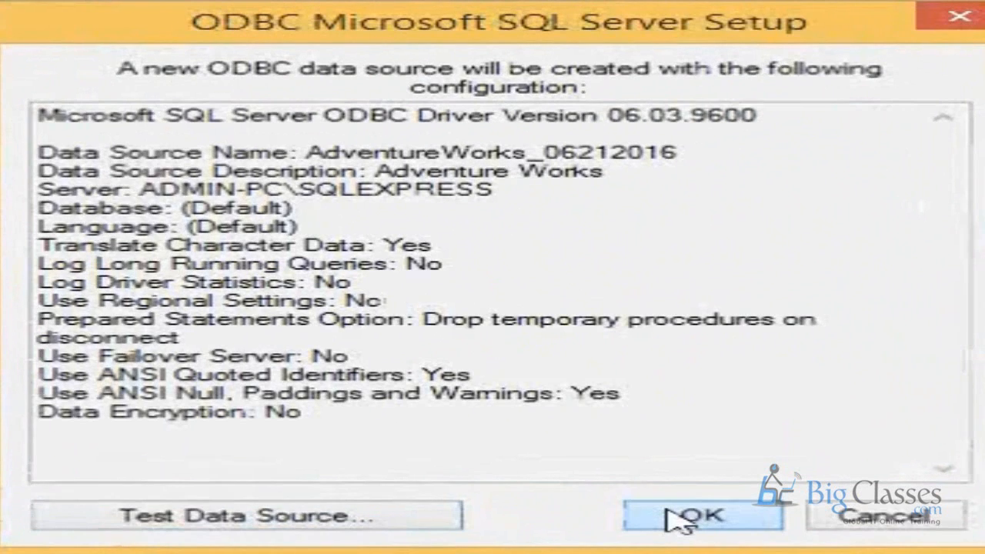
left_click(679, 518)
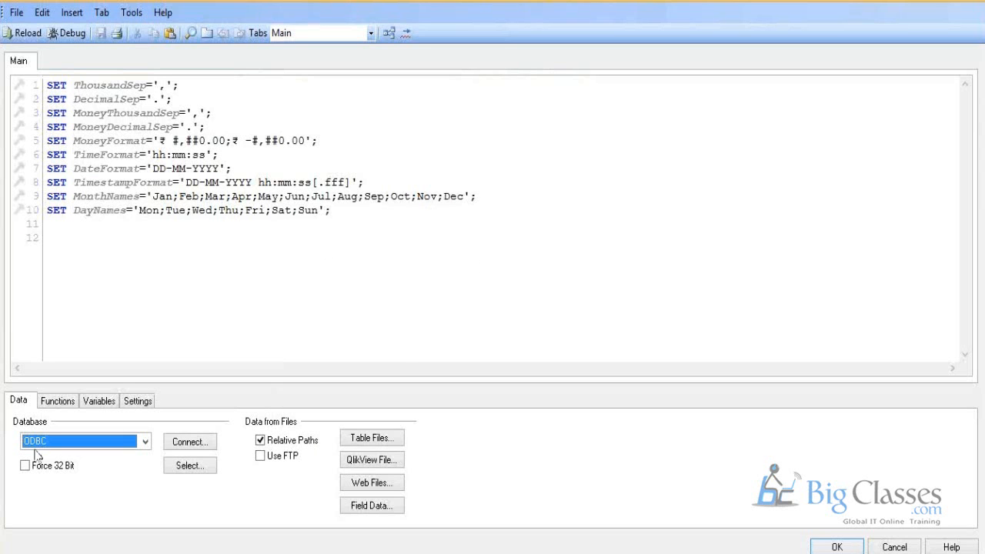
Step: Connect the QlikView script over ODBC to the AdventureWorks_06212016 data source, entering the user ID and password
left_click(192, 443)
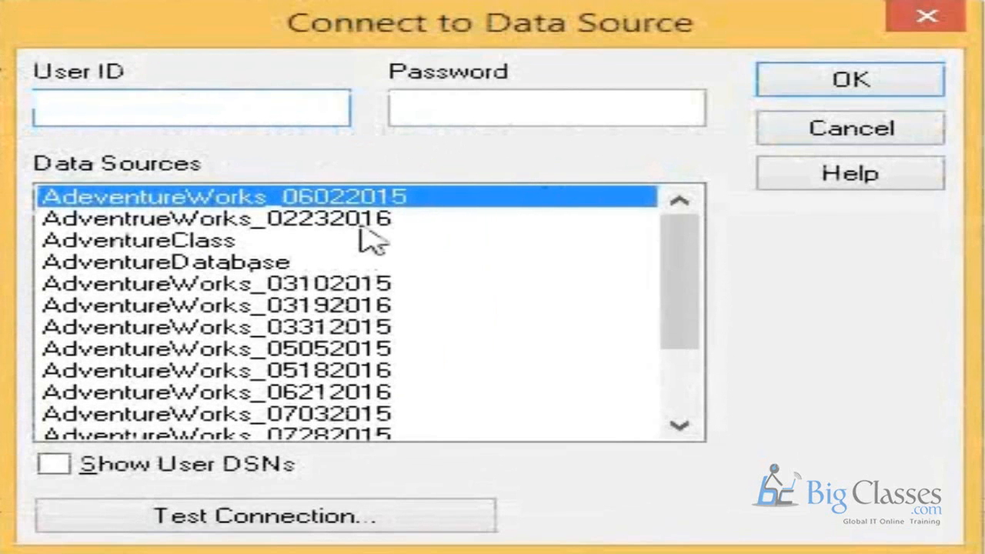
left_click_drag(682, 291, 677, 303)
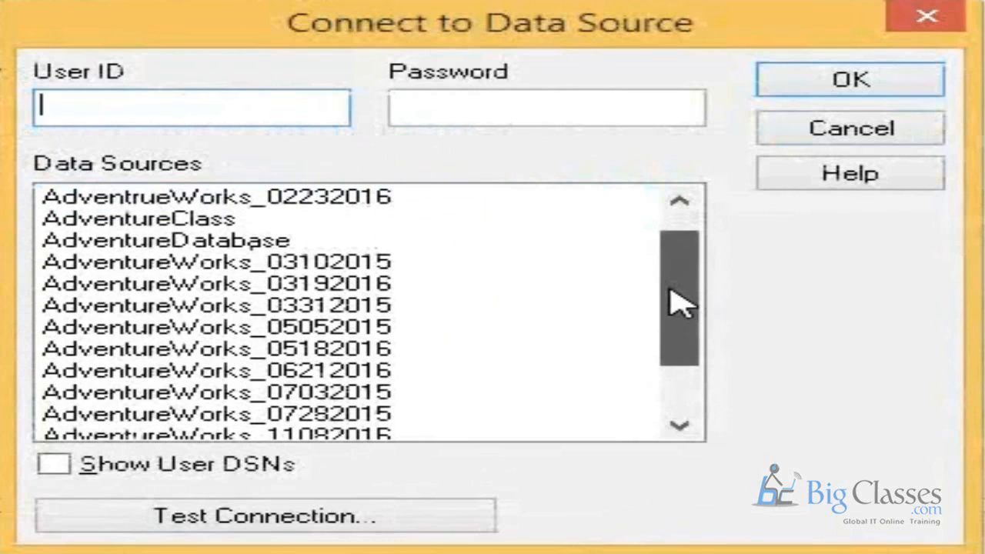
left_click(323, 373)
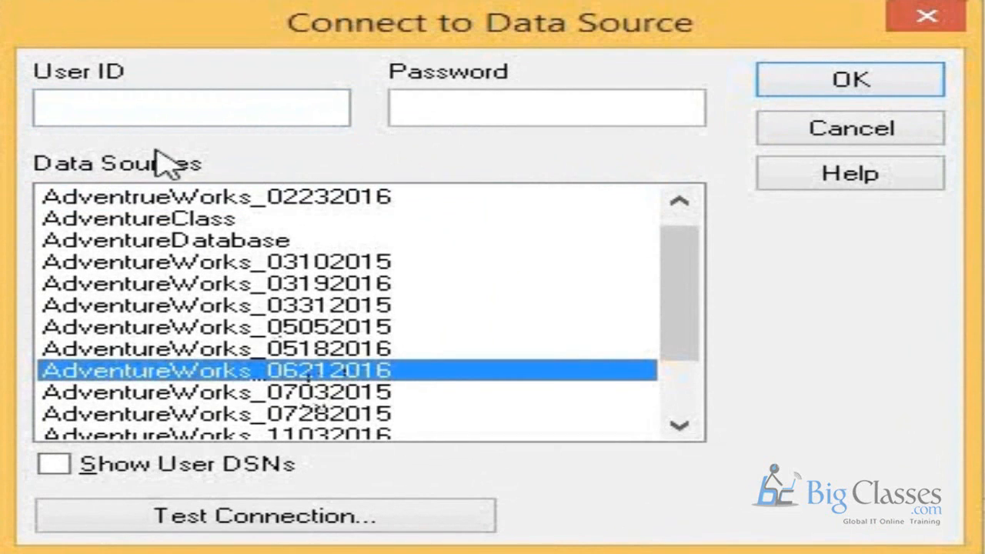
left_click(222, 119)
type("acm")
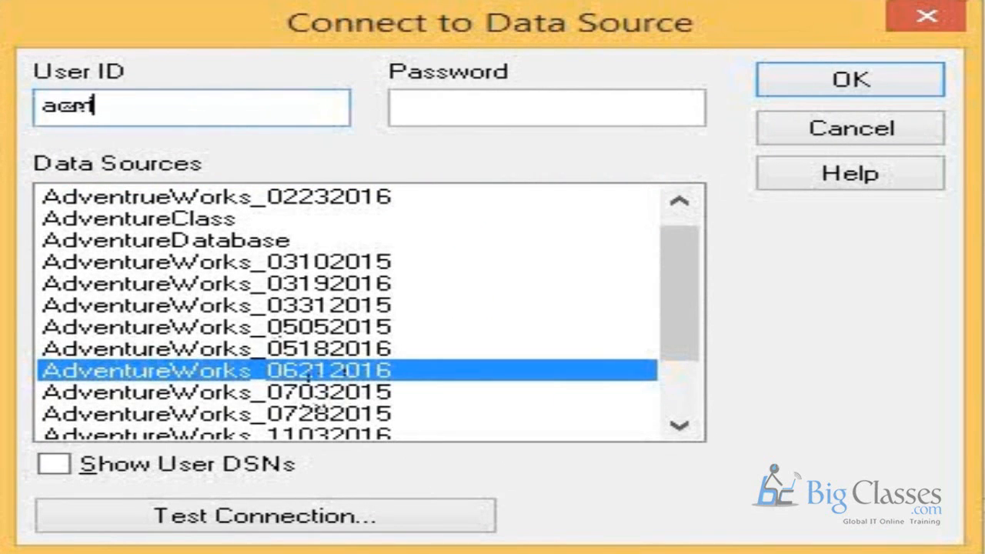
type("in")
key("Tab")
type("password")
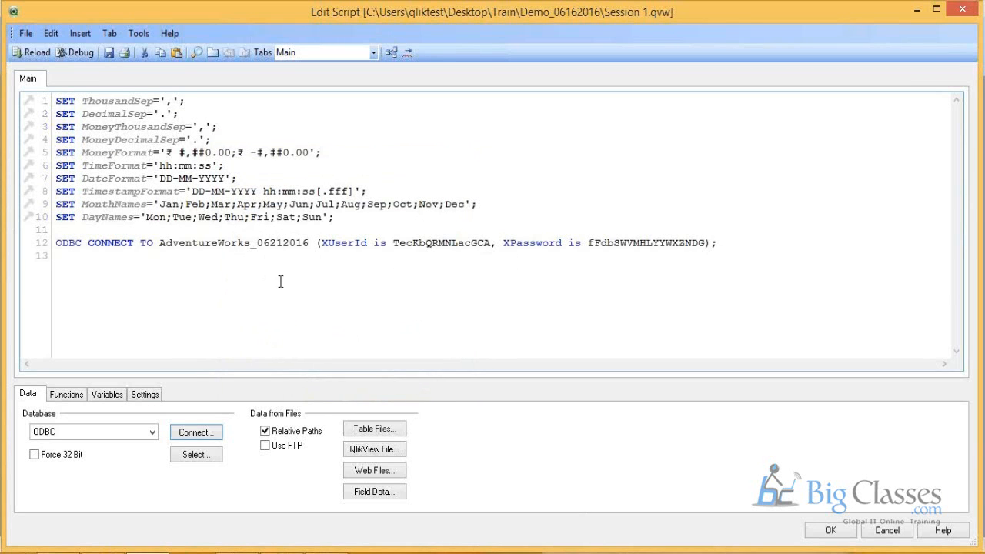
Step: Create a SELECT statement below the ODBC connection line, choosing the Sales owner and the SalesOrderHeader table
left_click_drag(100, 262, 52, 241)
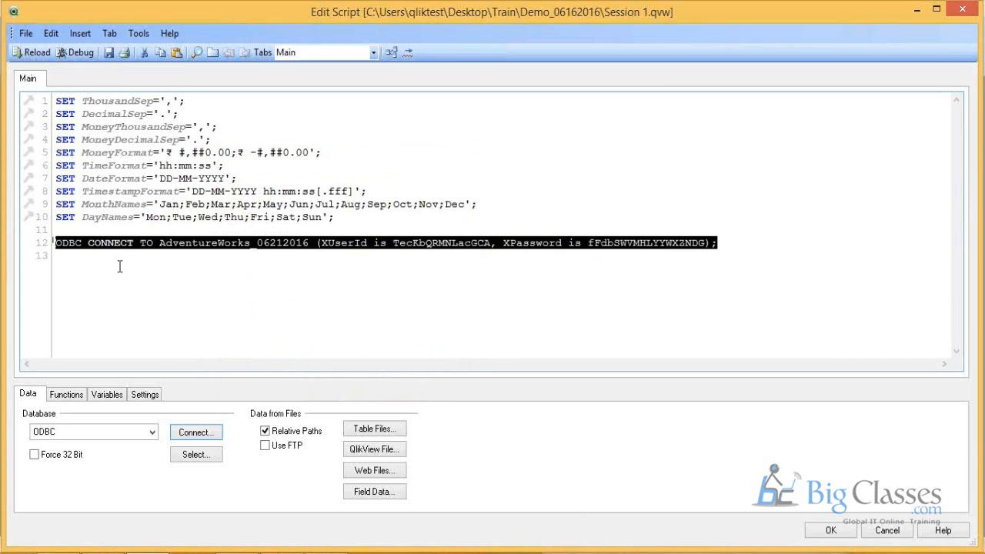
left_click(119, 266)
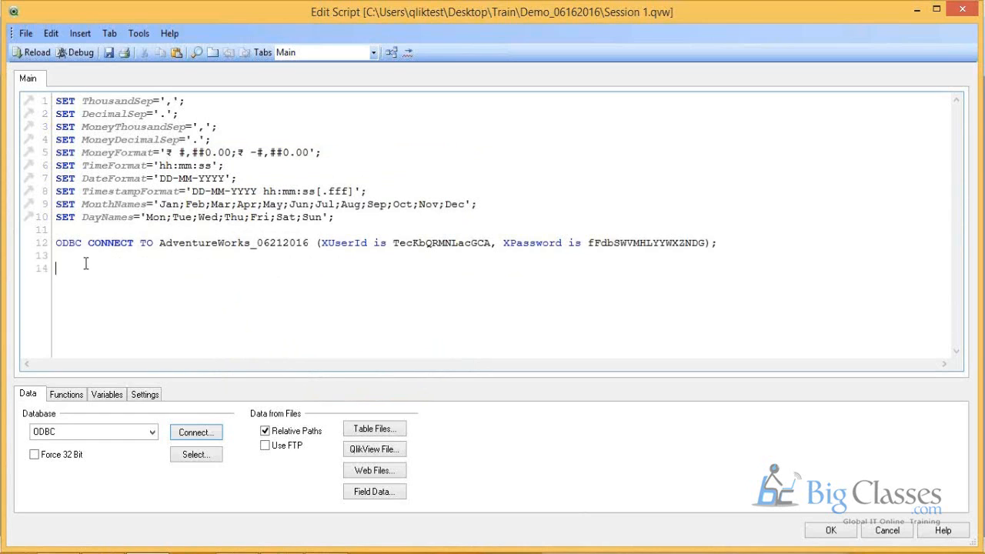
left_click(196, 455)
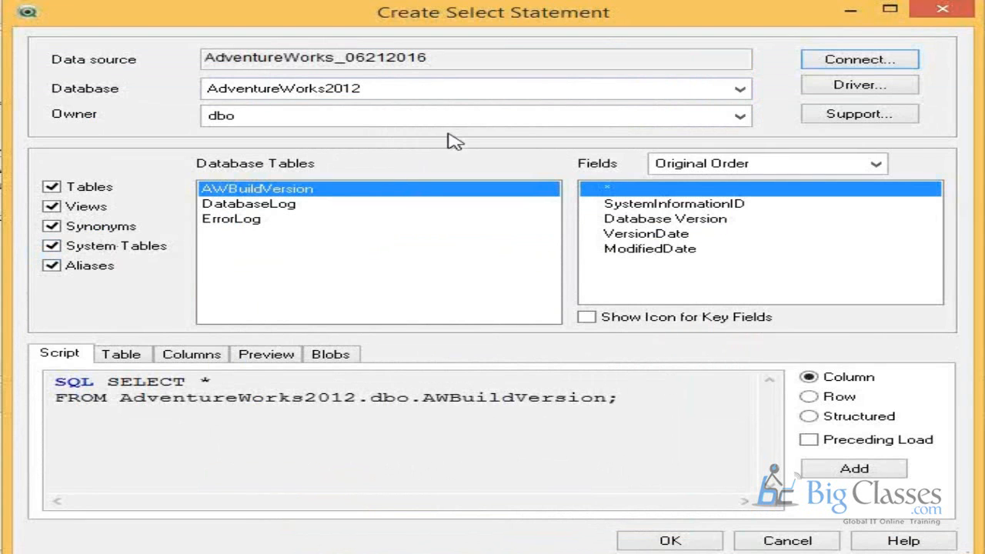
left_click(446, 123)
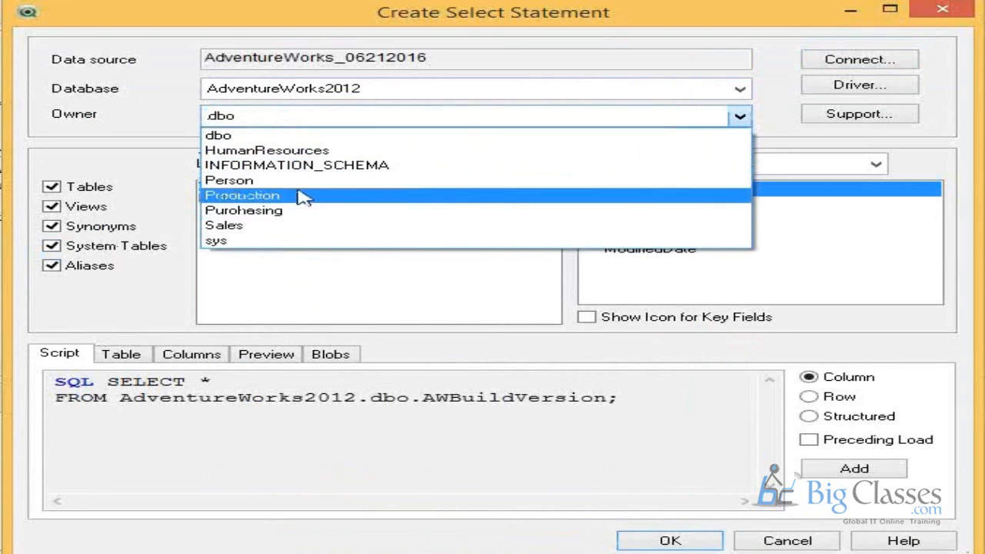
left_click(302, 229)
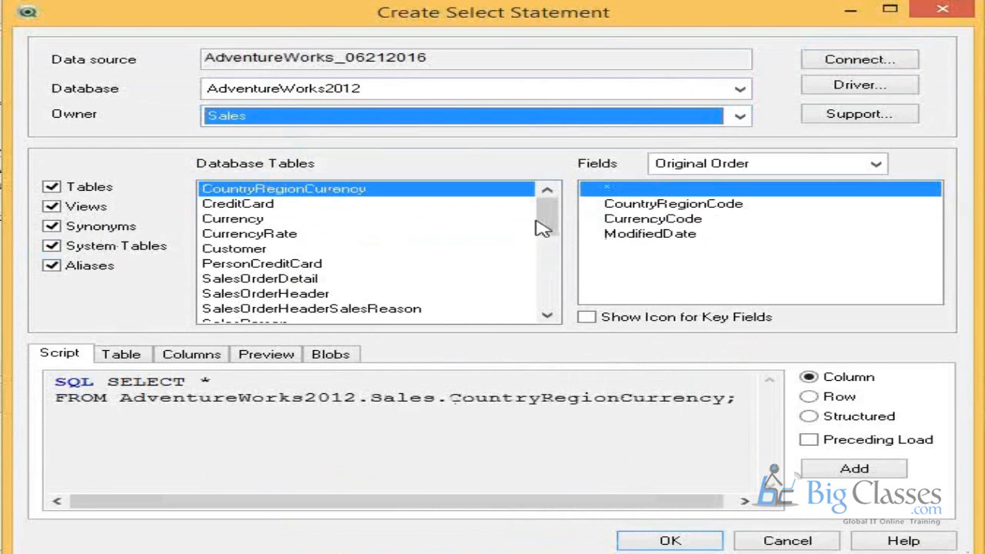
left_click_drag(541, 223, 561, 203)
left_click(290, 297)
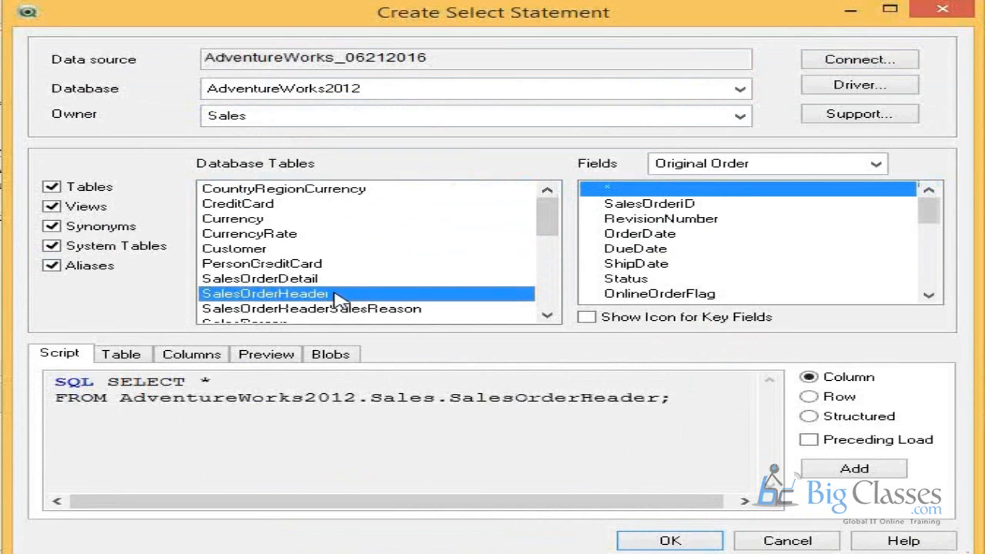
left_click(280, 295)
Step: Pick the SalesOrderHeader fields from SalesOrderID through Comment and insert the SELECT statement into the script
left_click_drag(929, 210, 932, 301)
left_click(743, 204)
left_click(681, 263, "shift")
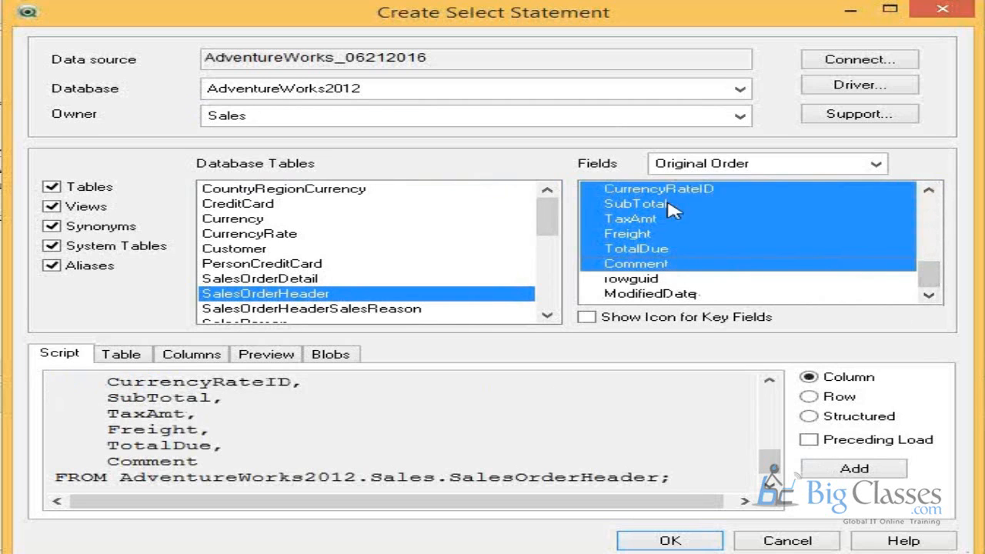
left_click_drag(769, 460, 765, 383)
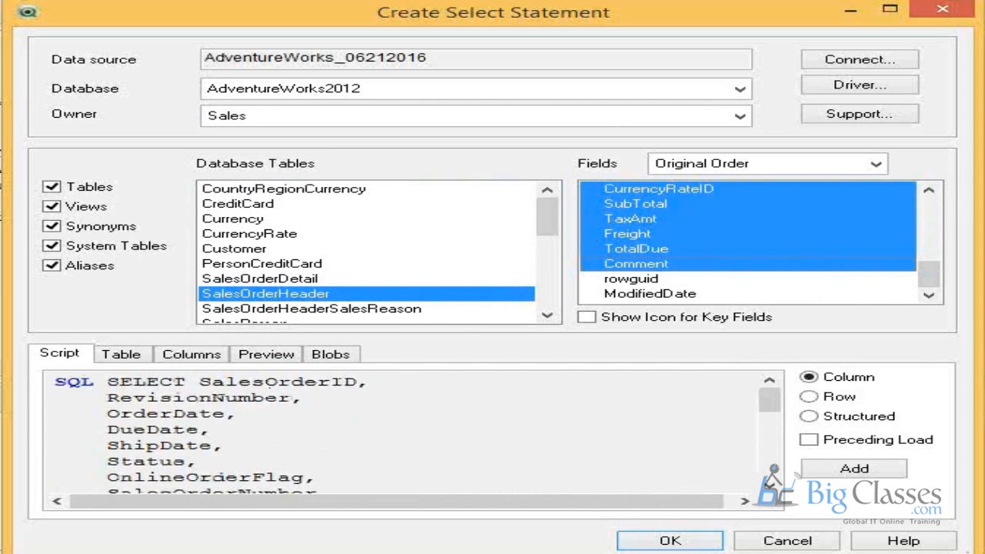
left_click(666, 541)
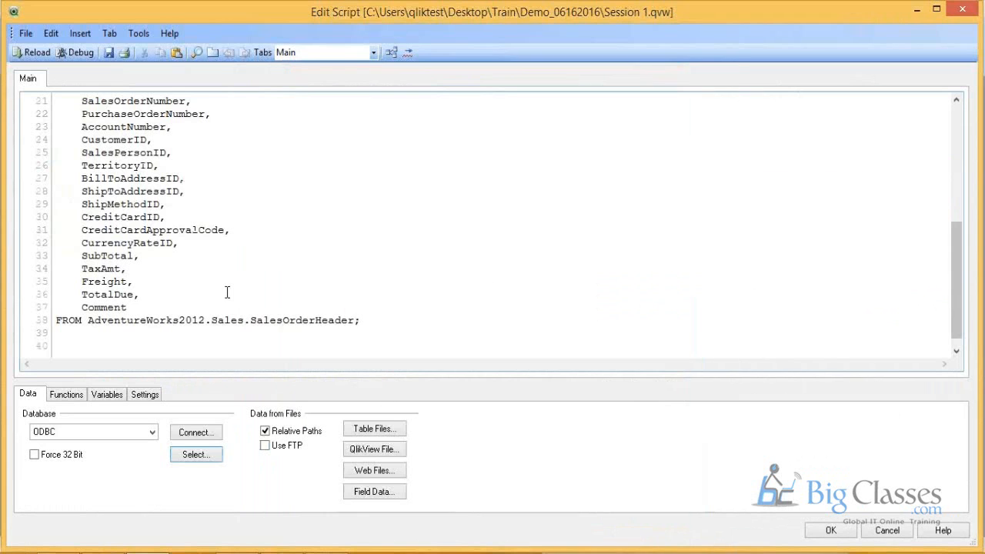
Step: Review the SalesOrderHeader SELECT statement in the Main script, including its field list and source table
scroll(227, 302, "up", 4)
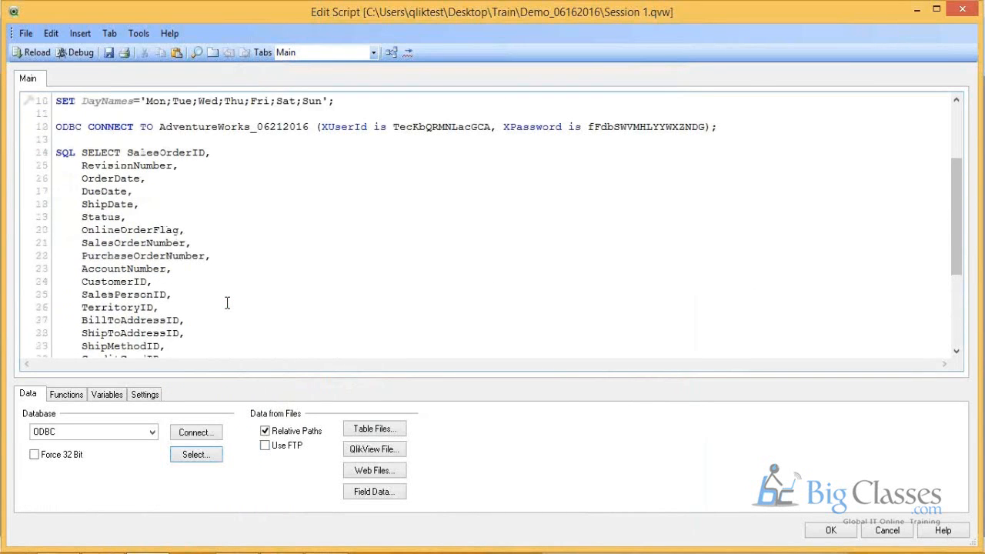
scroll(227, 302, "down", 4)
double_click(300, 307)
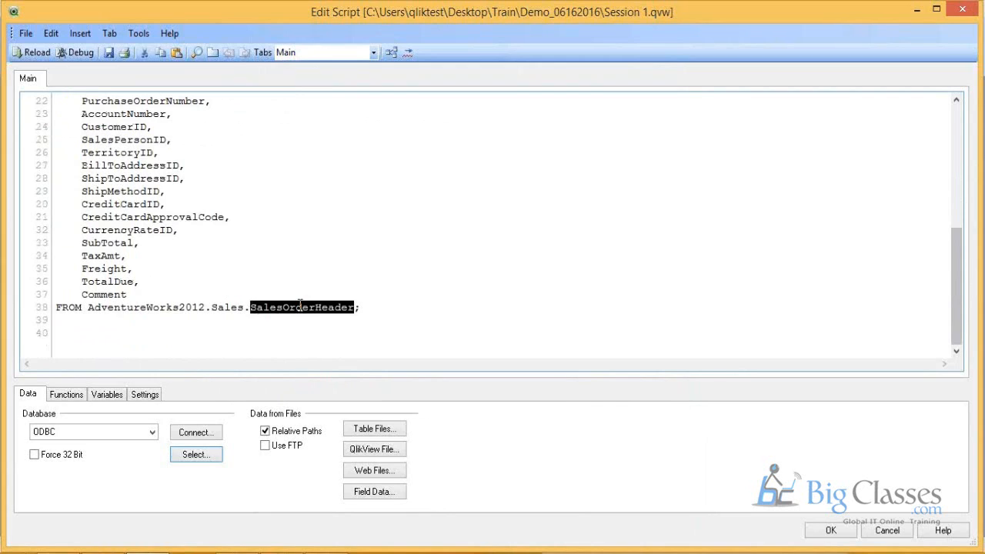
left_click(181, 309)
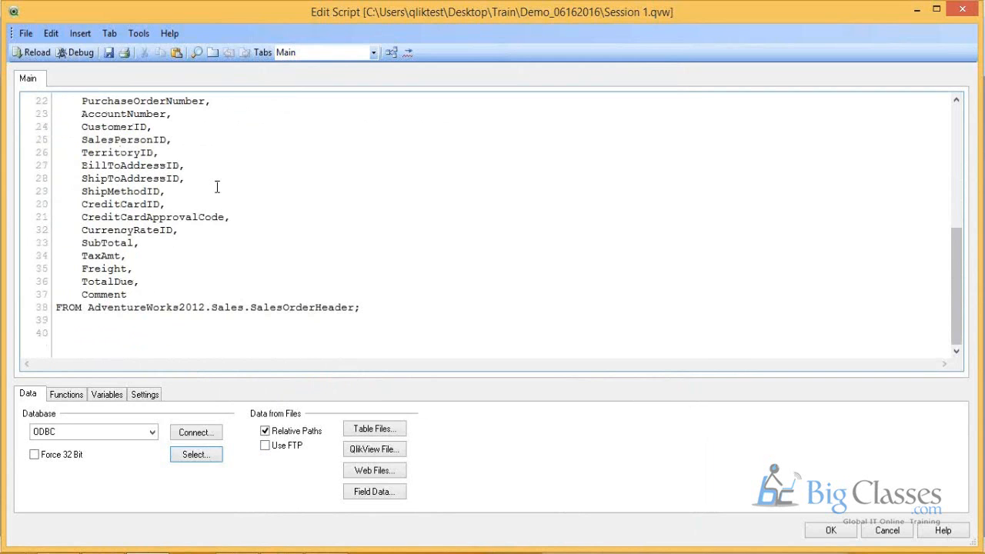
scroll(217, 187, "up", 7)
scroll(199, 229, "down", 7)
scroll(301, 226, "up", 6)
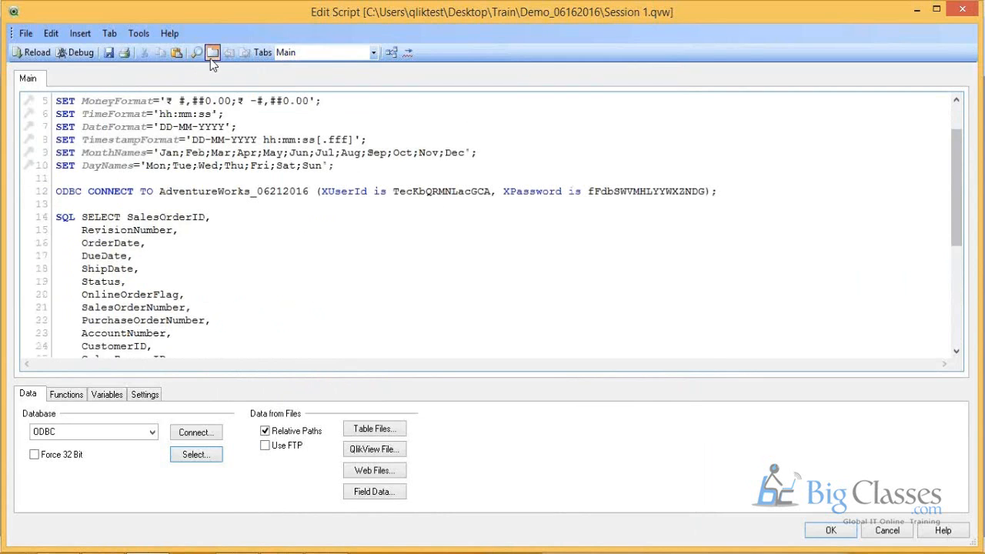
Step: Add a new script tab named Sales and make it the active tab
left_click(211, 57)
type("Sales")
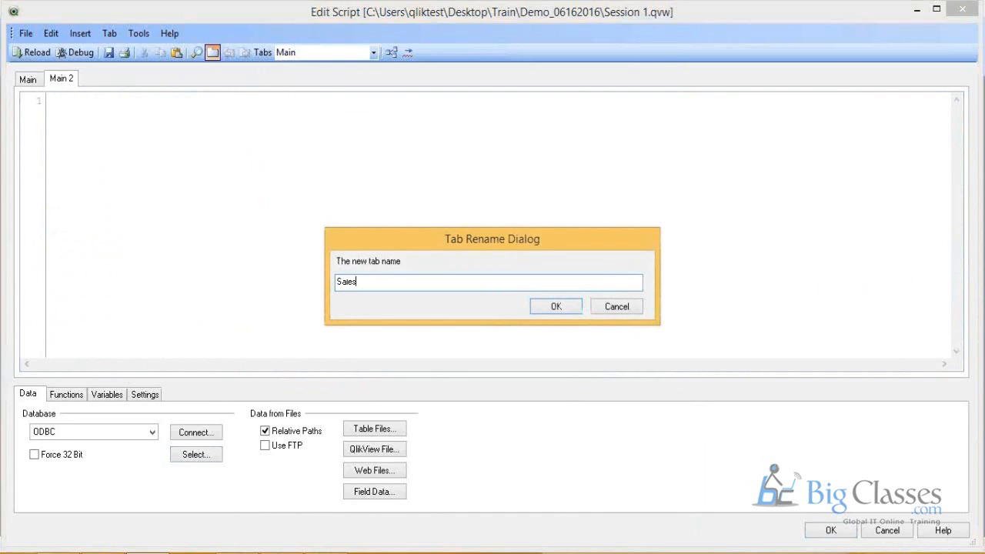
key("Return")
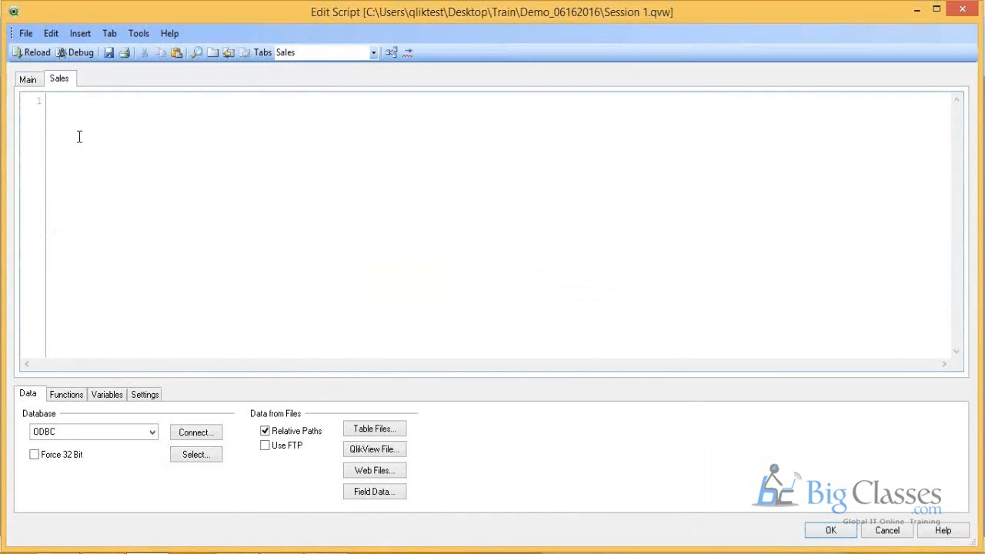
left_click(36, 81)
left_click(66, 81)
Step: Create a SELECT statement in the Sales script, choosing the Sales owner and the SalesOrderDetail table
left_click(206, 456)
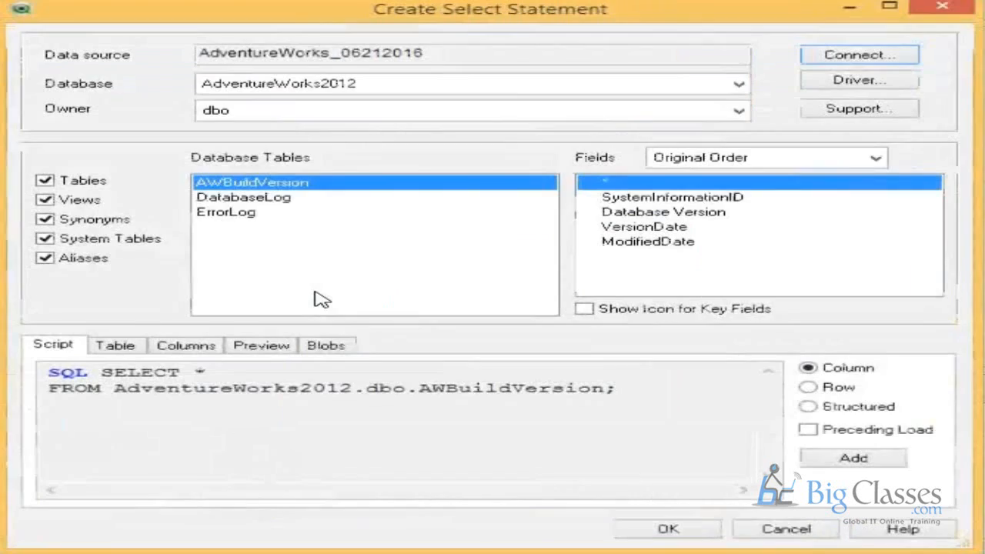
left_click(400, 160)
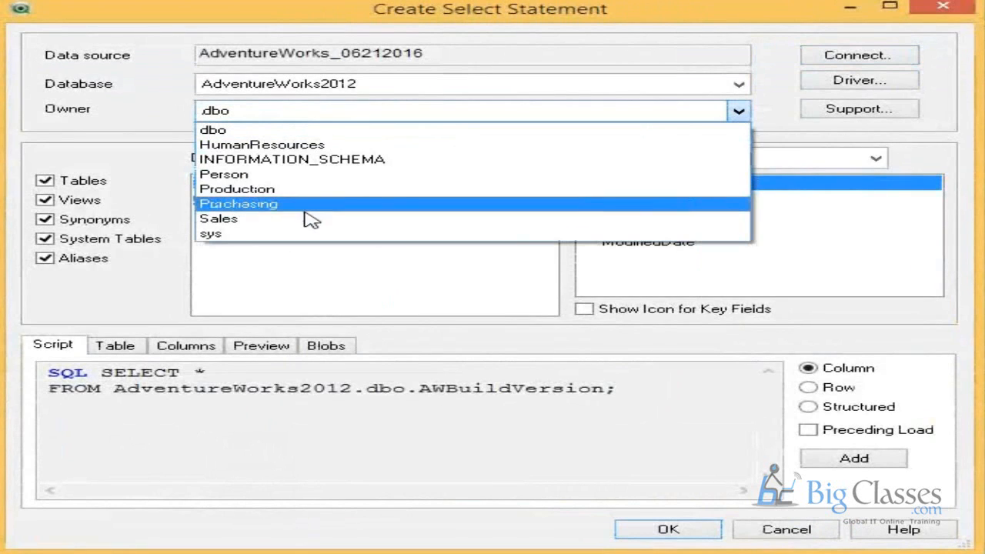
left_click(311, 219)
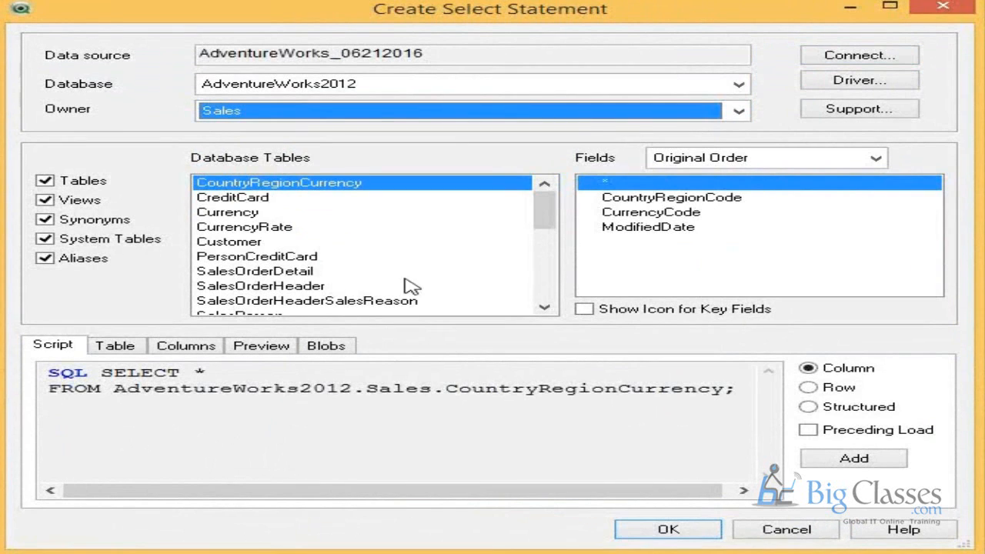
left_click(321, 275)
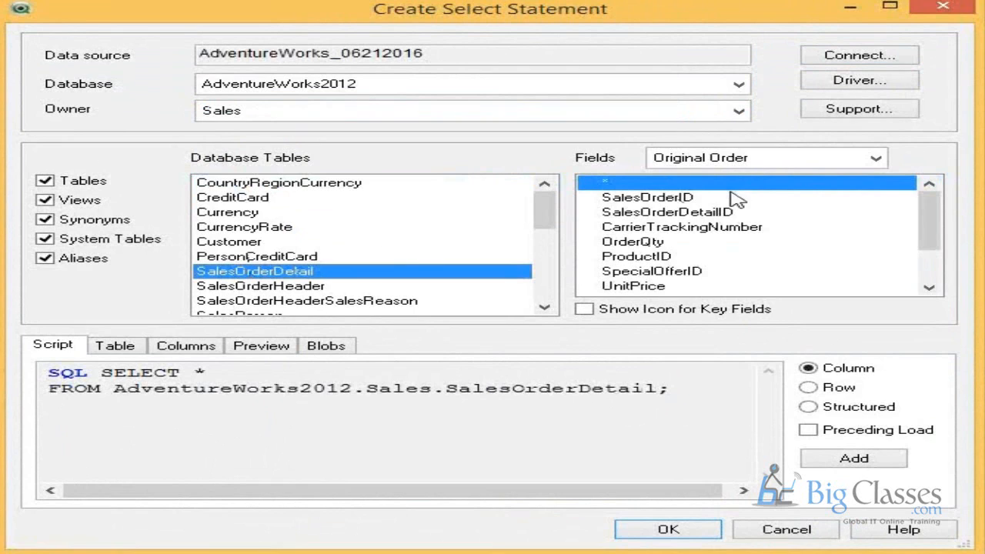
Step: Pick the SalesOrderDetail fields from SalesOrderID through LineTotal and insert the SELECT statement into the Sales script
left_click(674, 201)
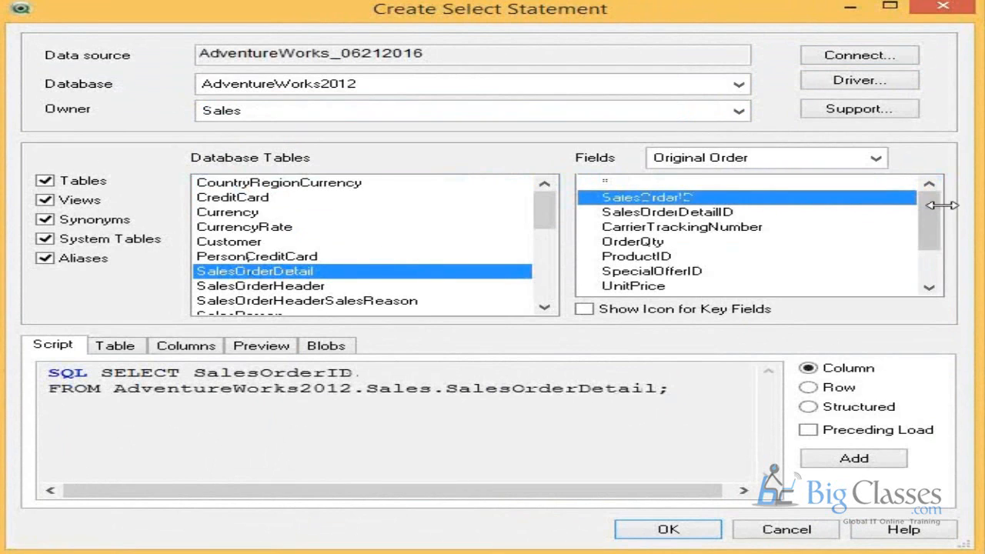
left_click_drag(932, 213, 931, 246)
left_click(632, 260, "shift")
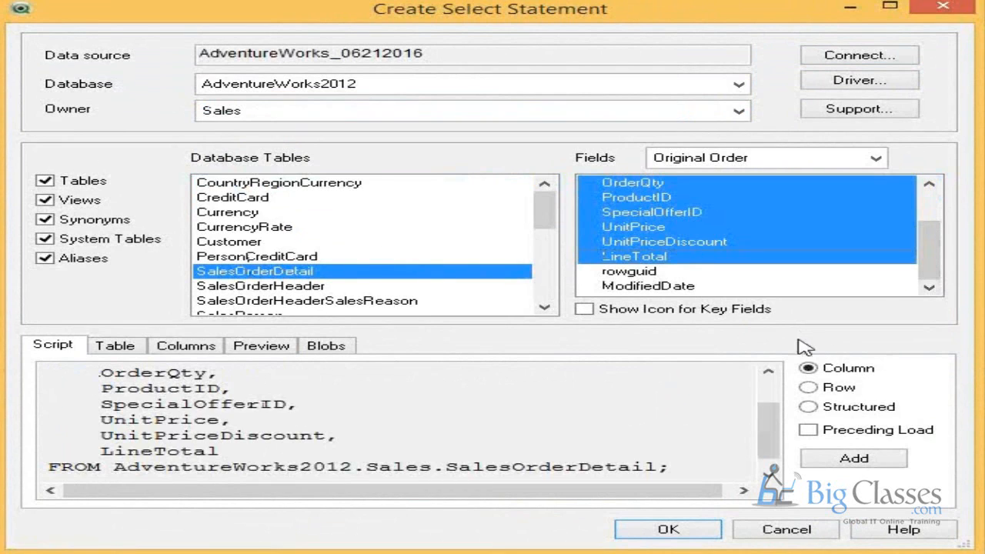
left_click(681, 538)
left_click(153, 257)
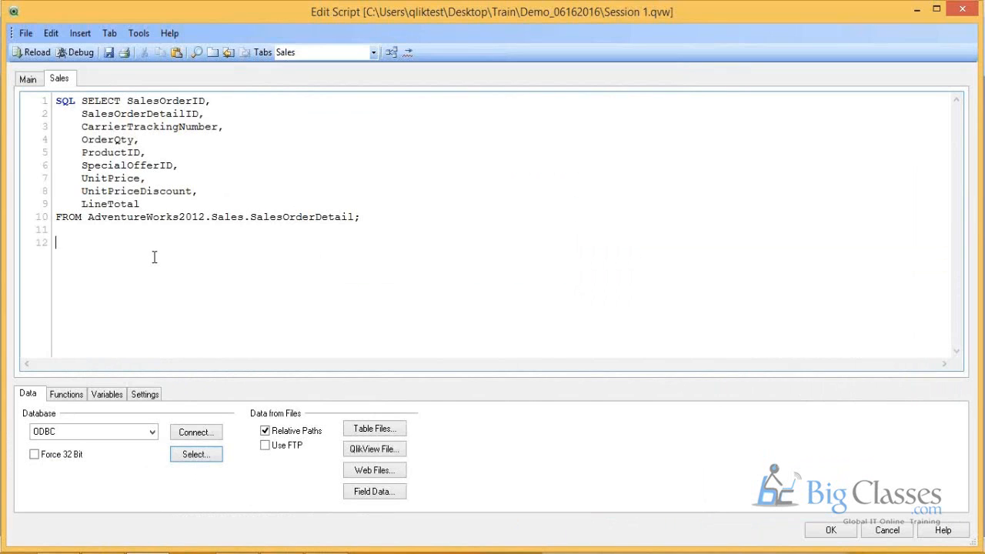
Step: Copy the table name from the FROM clause in the Main script and add the label SalesOrderHeader: above its SELECT statement
left_click(28, 79)
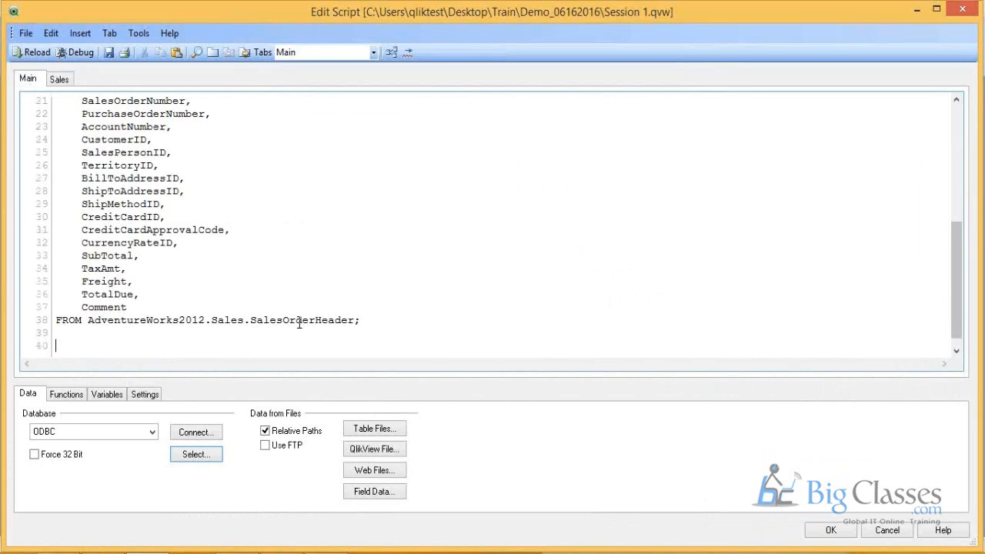
double_click(299, 320)
key("ctrl+c")
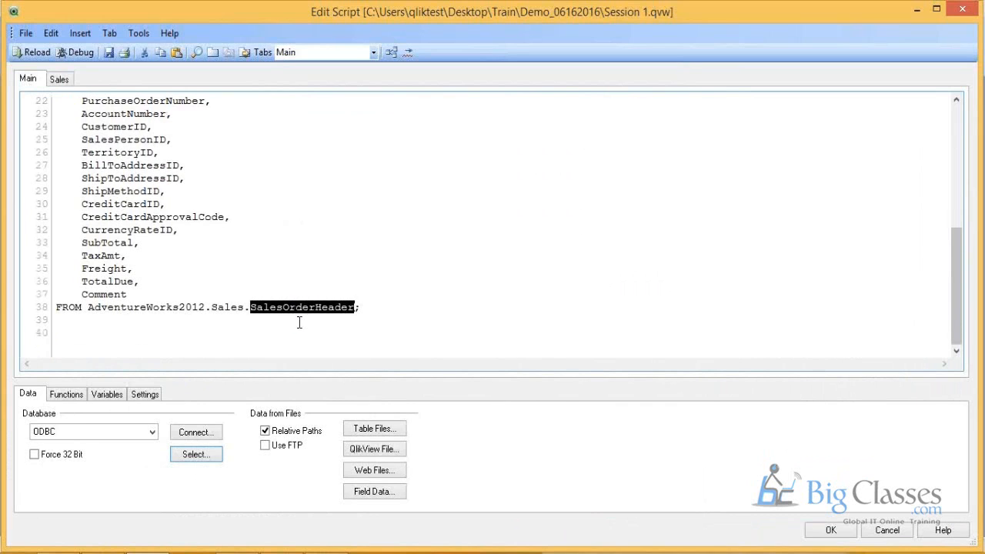
scroll(300, 320, "up", 5)
left_click(106, 189)
key("Return")
key("Return")
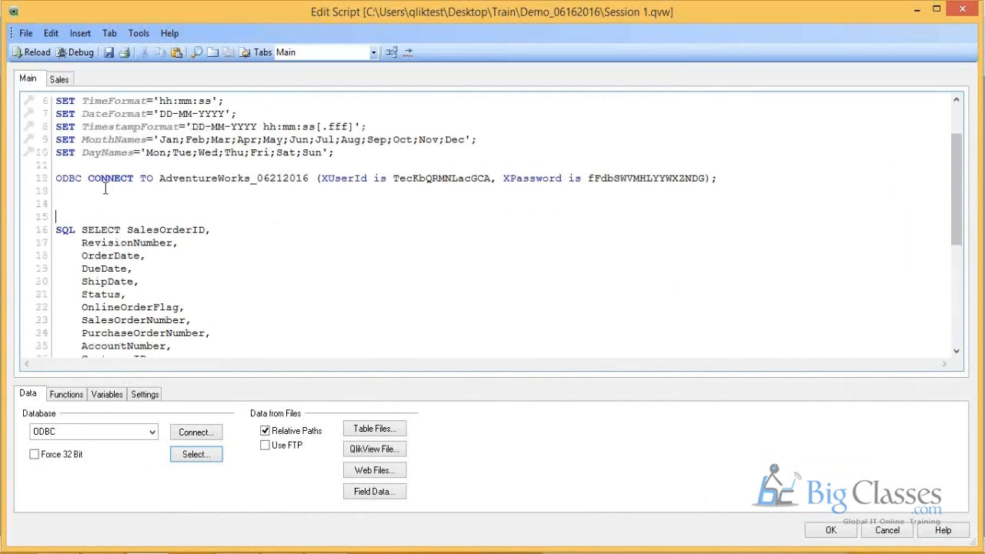
key("ctrl+v")
type(":")
Step: Examine the SalesOrderHeader label against the SELECT statement's fields and source table in the Main script
left_click_drag(57, 216, 167, 217)
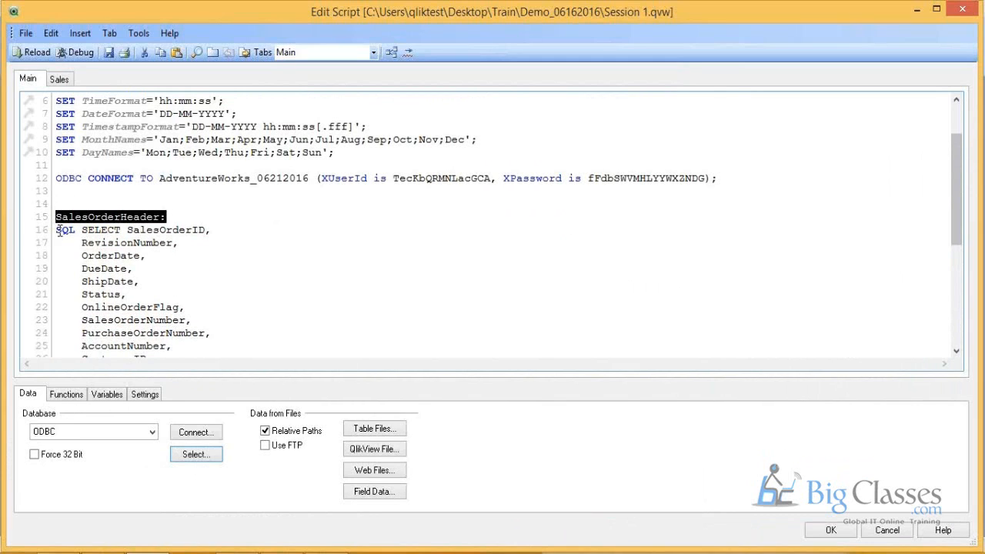
left_click_drag(56, 230, 240, 293)
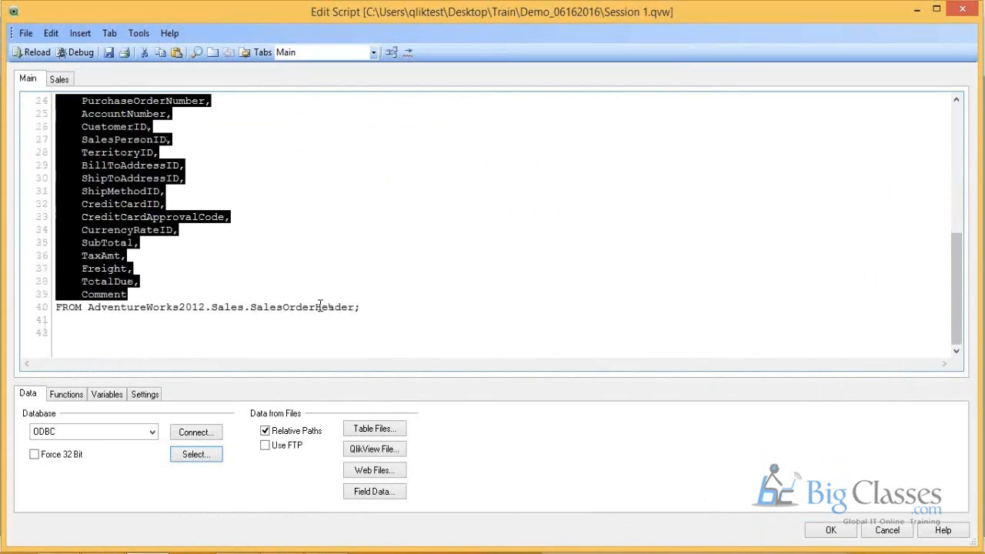
double_click(297, 306)
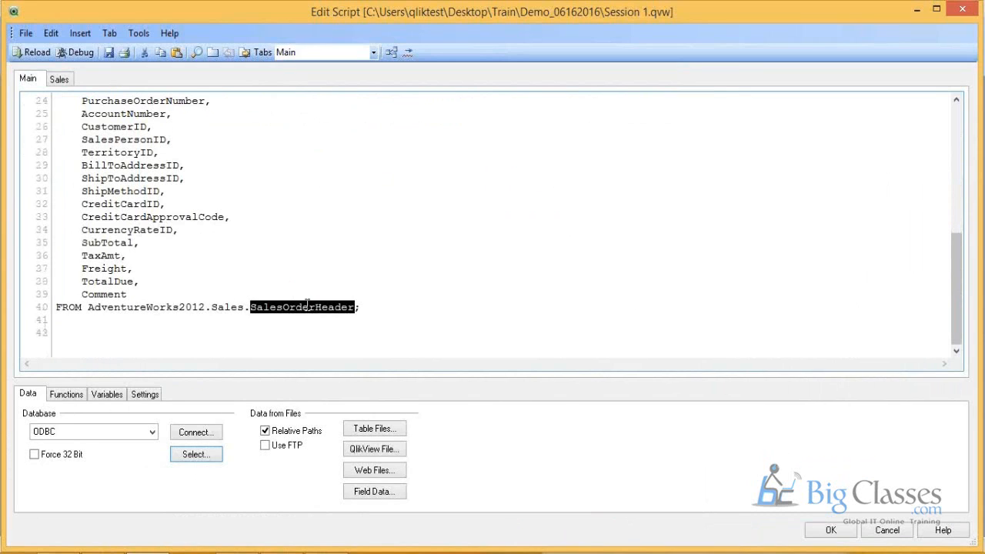
left_click_drag(368, 309, 213, 253)
scroll(214, 250, "up", 8)
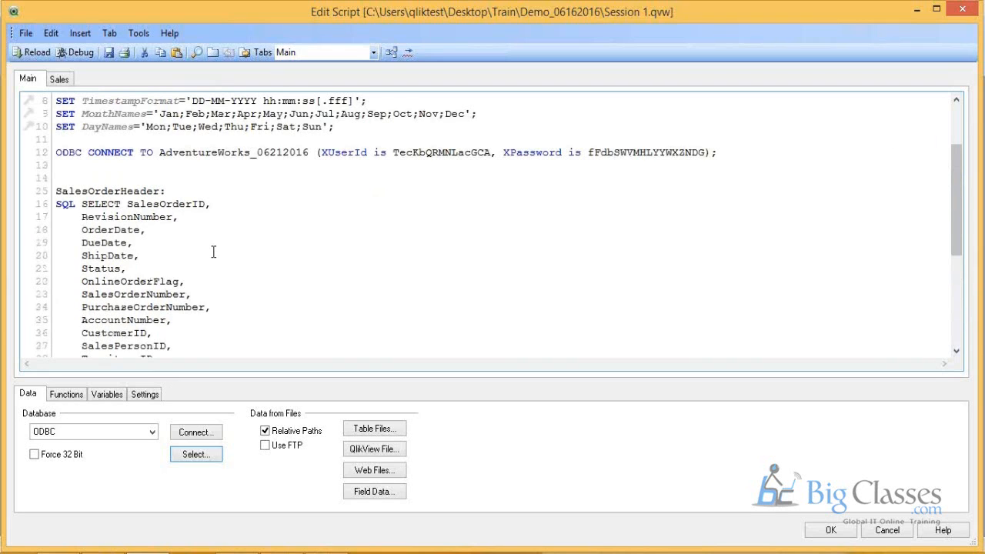
left_click_drag(56, 268, 176, 267)
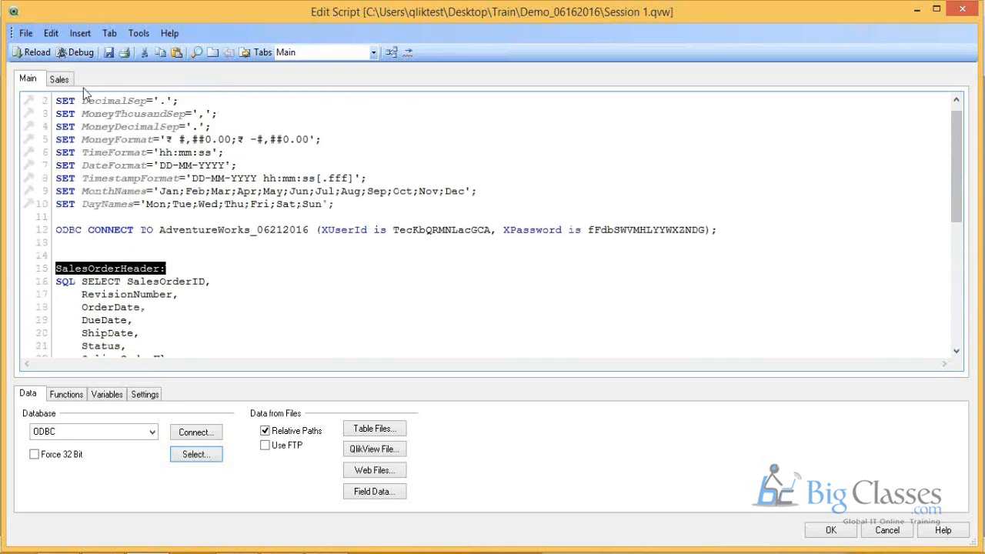
Step: Add the label SalesOrderDetail: above the SELECT statement in the Sales script, return to the Main script and save the document
left_click(61, 79)
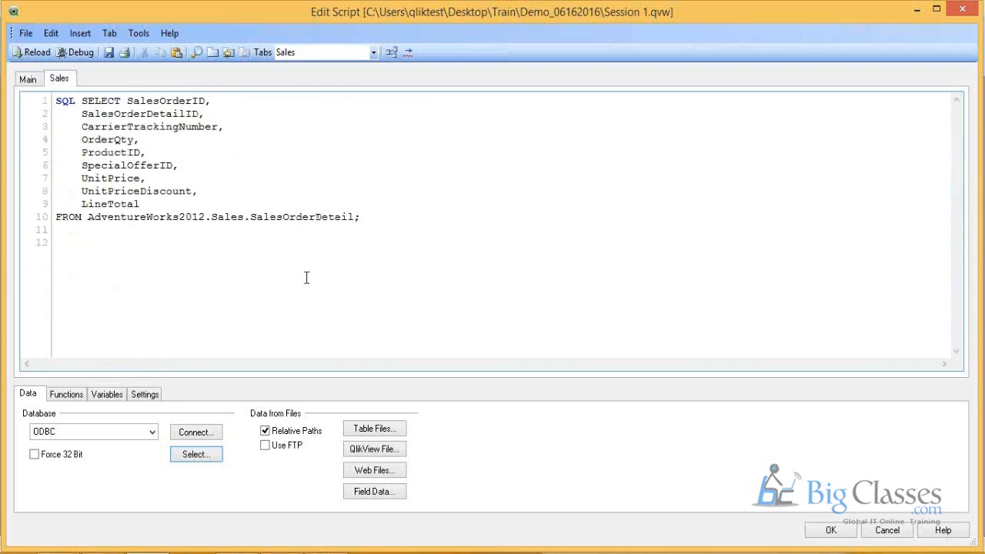
double_click(311, 219)
key("ctrl+c")
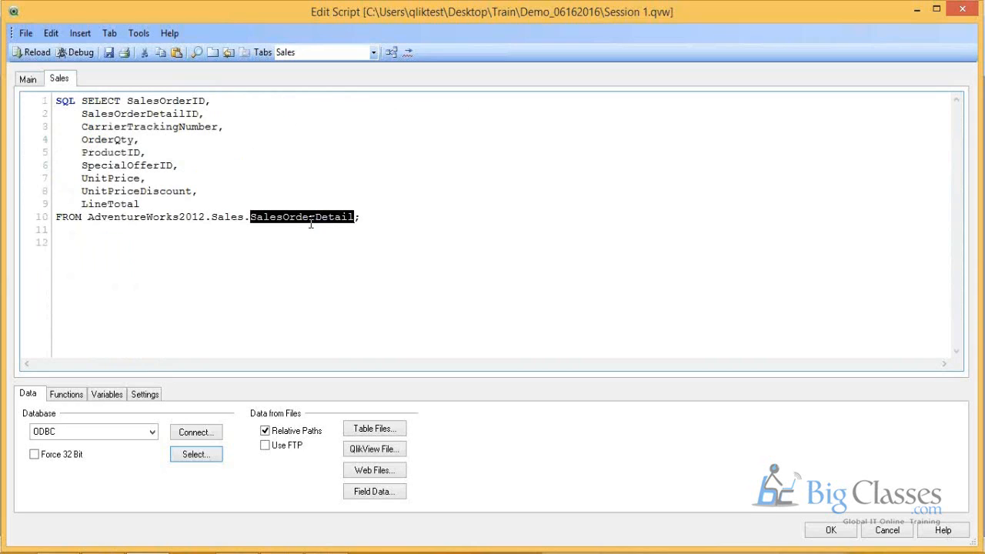
left_click(55, 101)
key("Return")
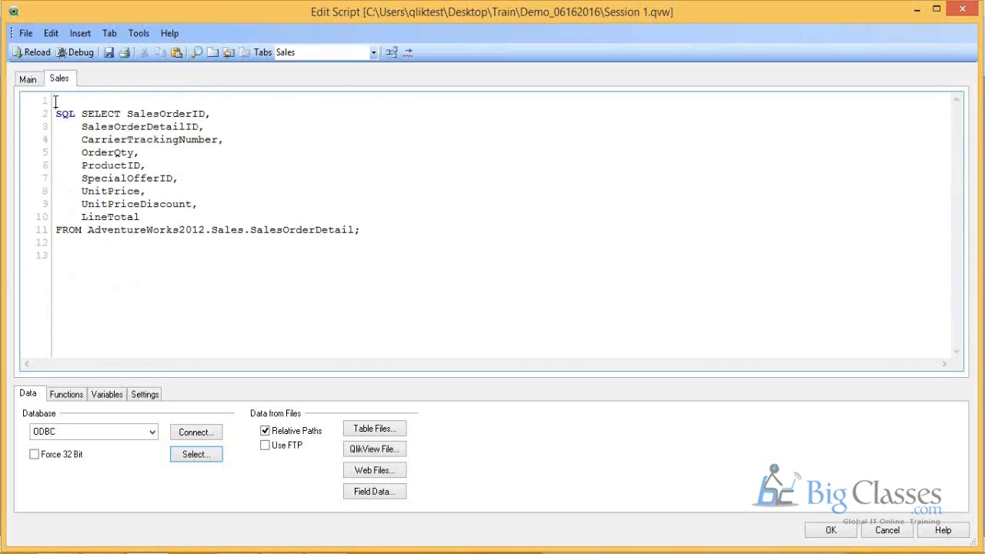
key("ctrl+v")
type(":")
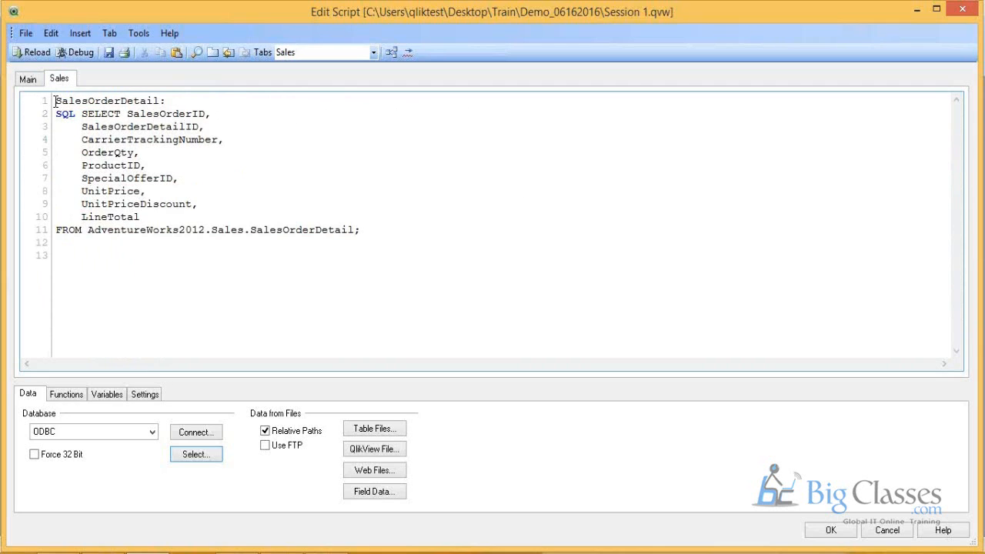
left_click(28, 79)
left_click(110, 52)
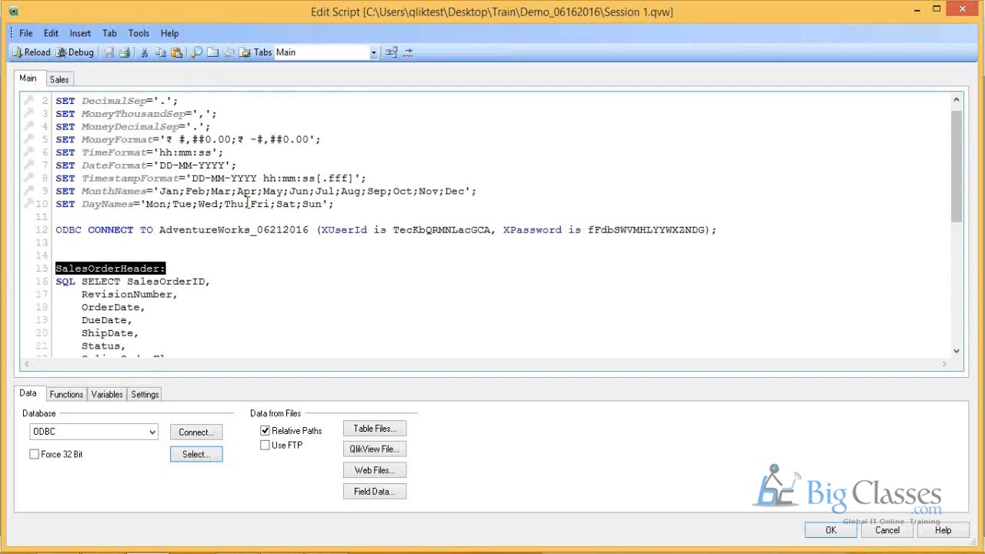
Step: Reload the script and check the lines fetched for SalesOrderHeader and SalesOrderDetail in the execution progress
left_click(33, 51)
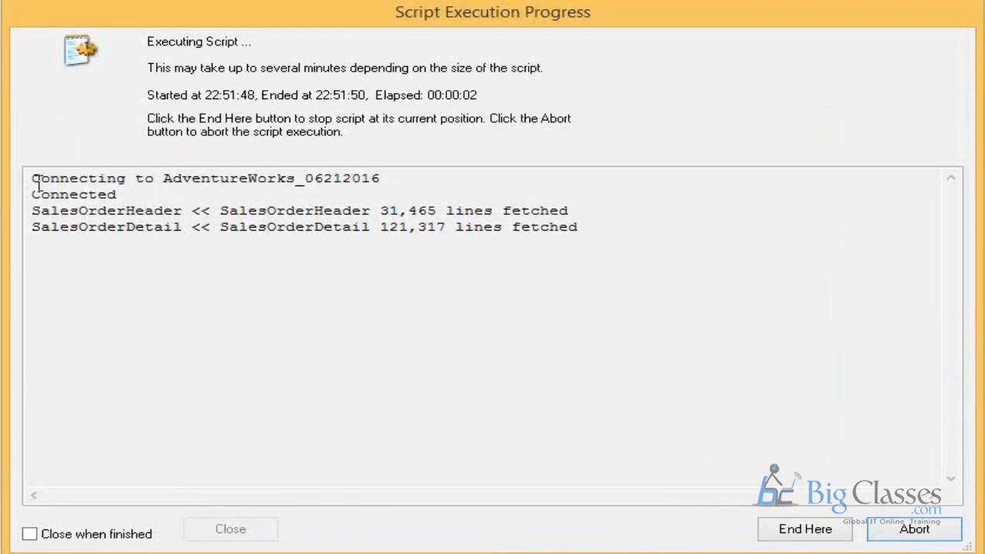
left_click_drag(190, 212, 609, 236)
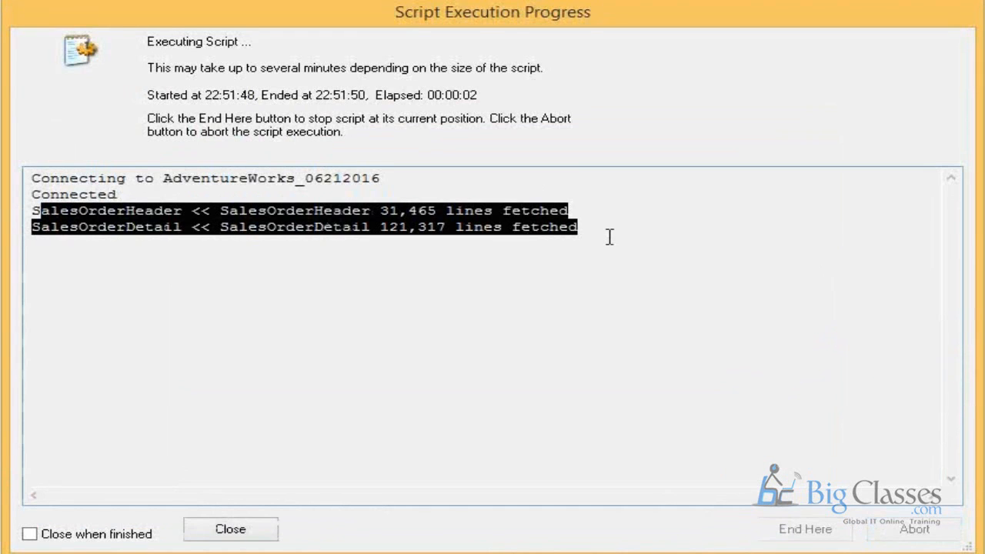
left_click(335, 213)
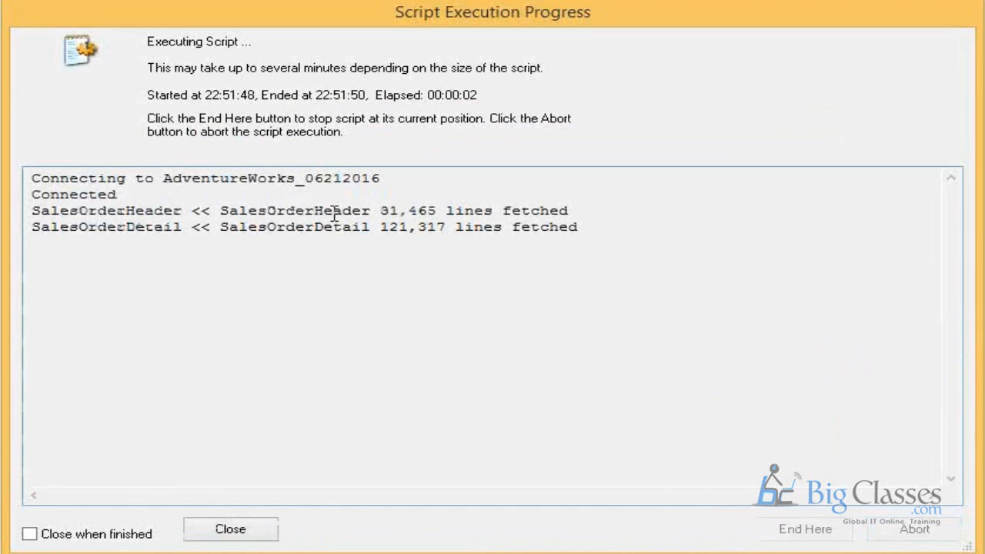
double_click(335, 213)
left_click_drag(375, 212, 454, 221)
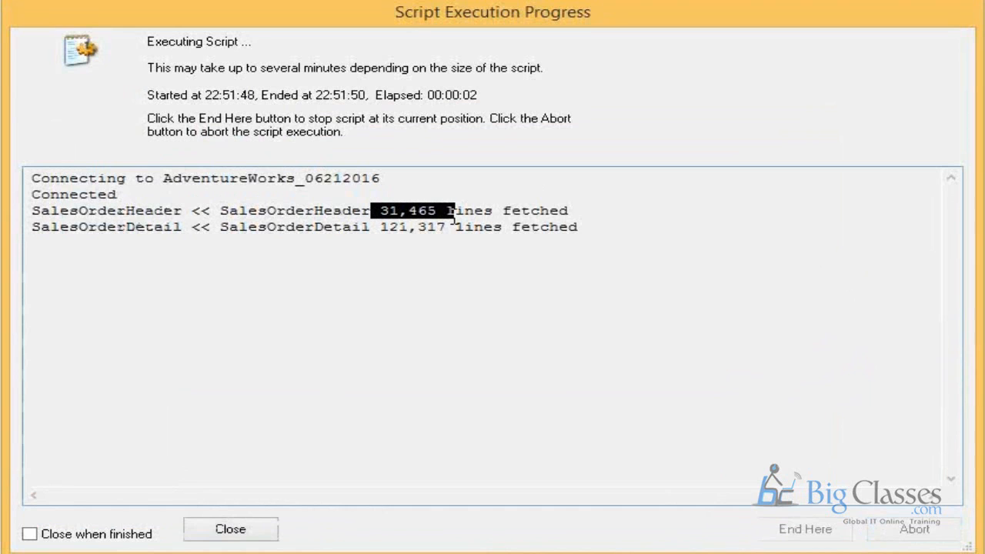
double_click(273, 228)
left_click(412, 231)
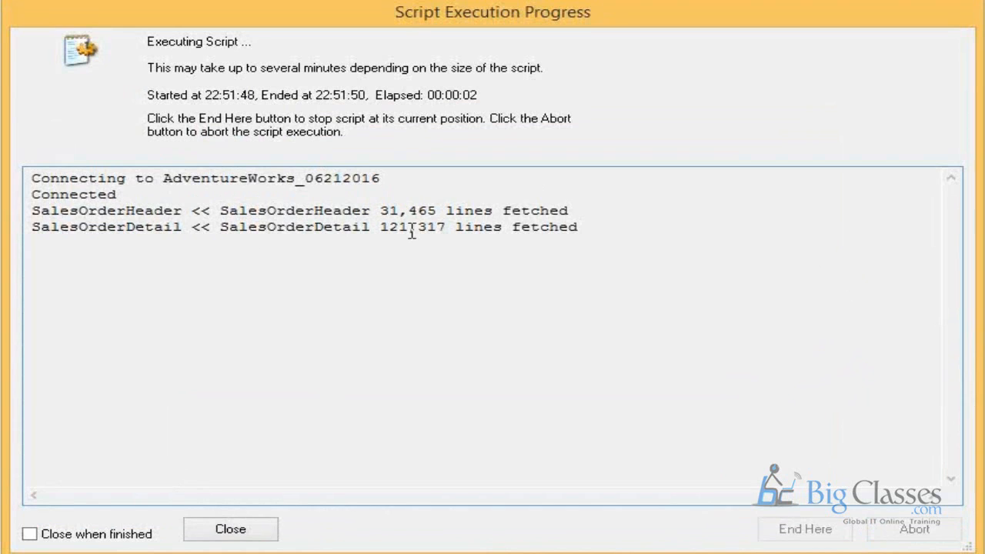
double_click(412, 232)
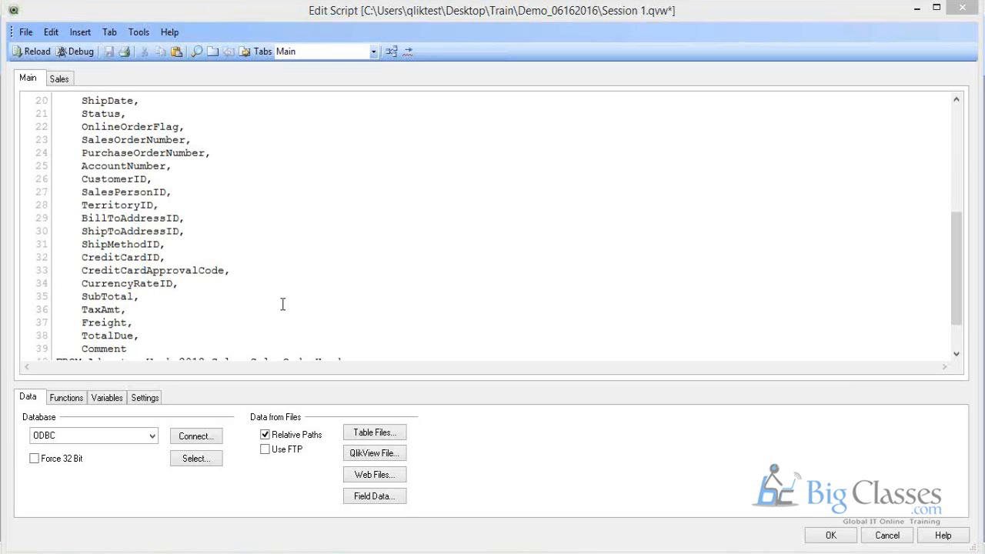
Step: Open the list of database connection types to review the available options
left_click(67, 437)
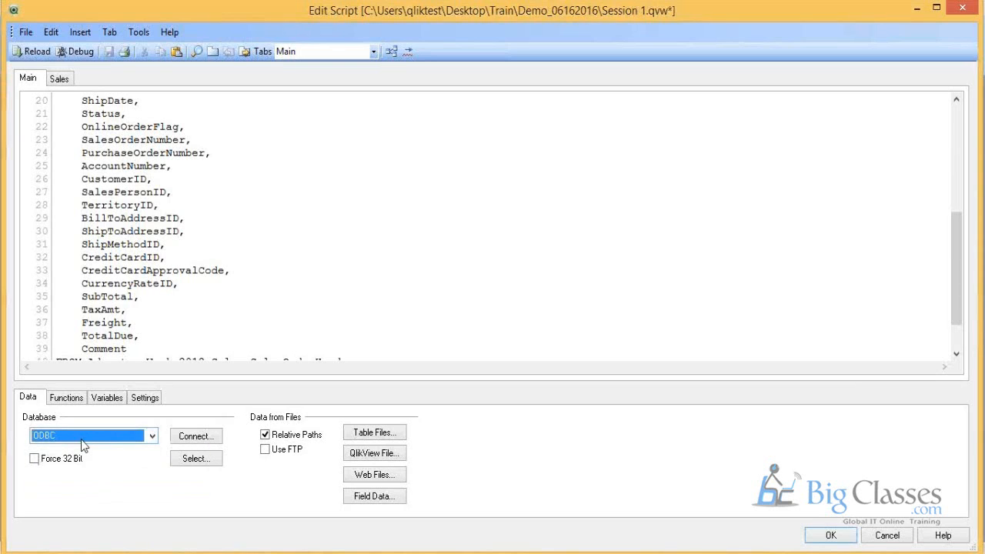
left_click(82, 438)
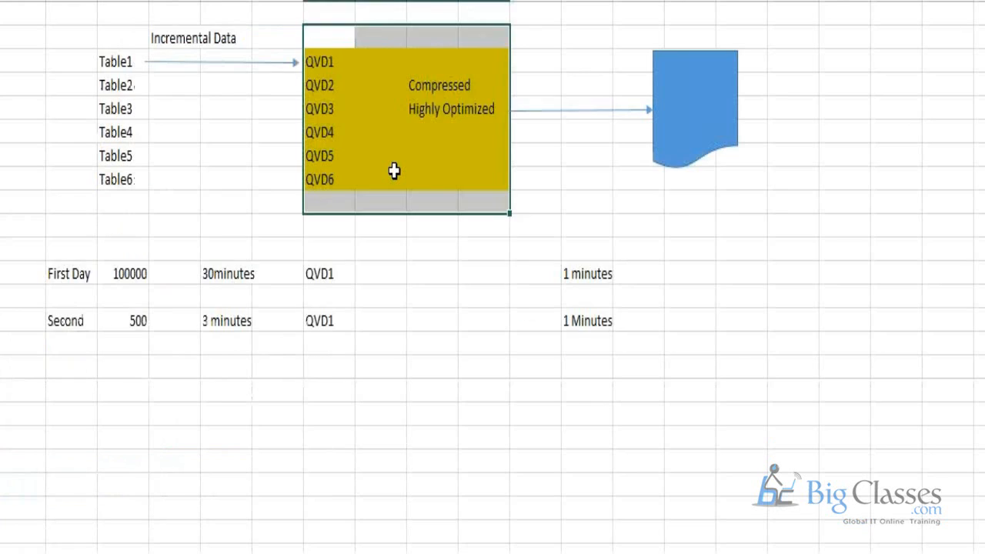
Step: Switch to the Excel data-flow diagram, fill the Table1 to Table3 cells yellow and select the Table4 to Table6 cells for colouring
scroll(395, 169, "up", 1)
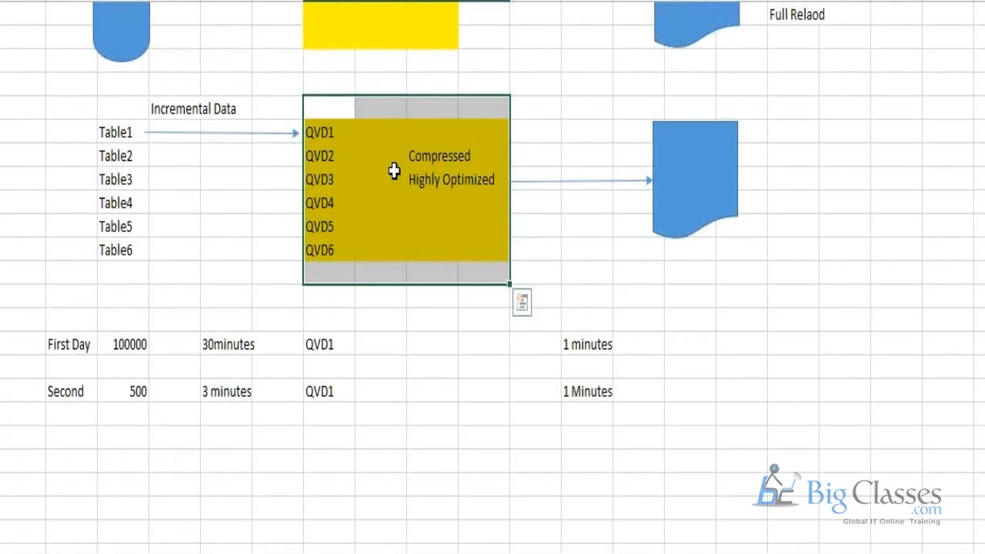
scroll(395, 169, "up", 1)
left_click(334, 155)
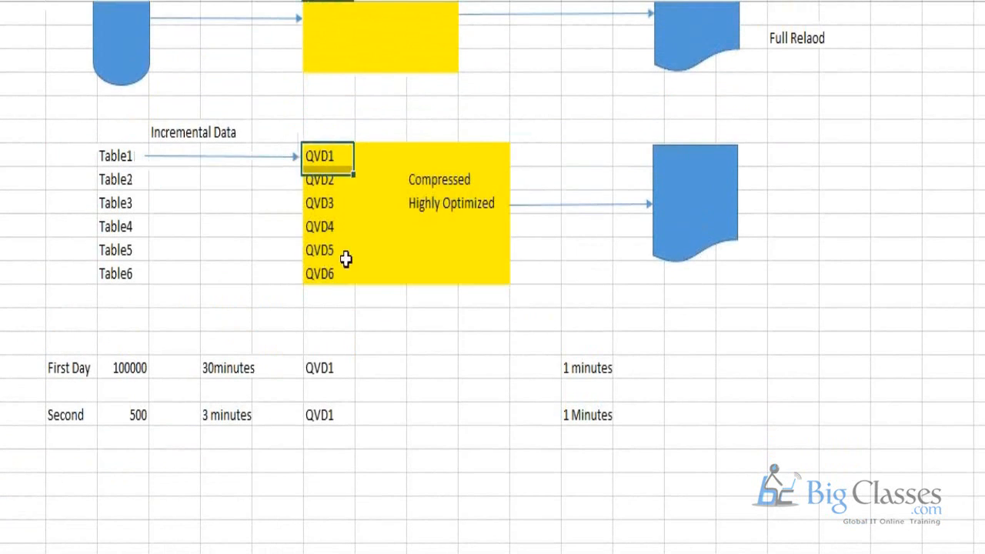
left_click_drag(346, 260, 344, 271)
left_click(88, 155)
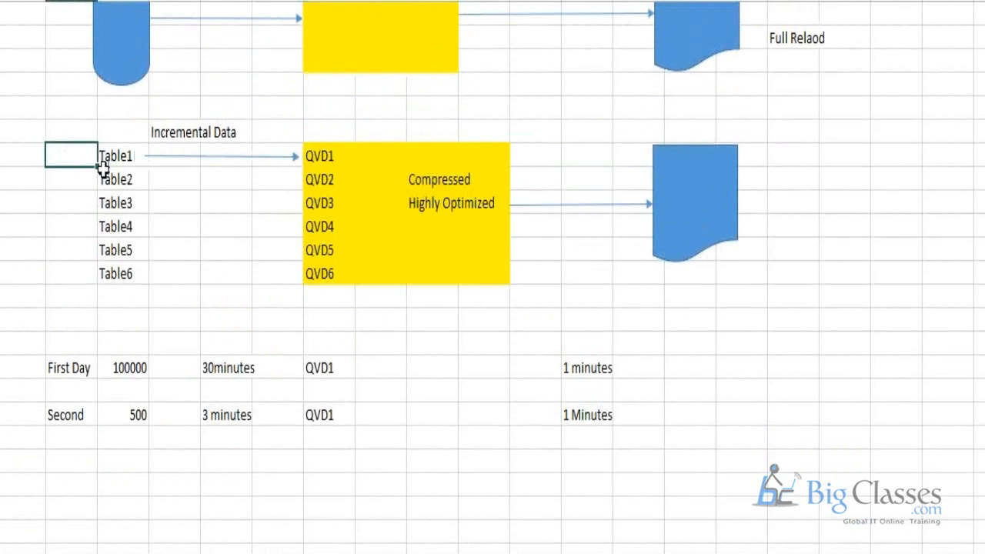
left_click_drag(103, 169, 121, 201)
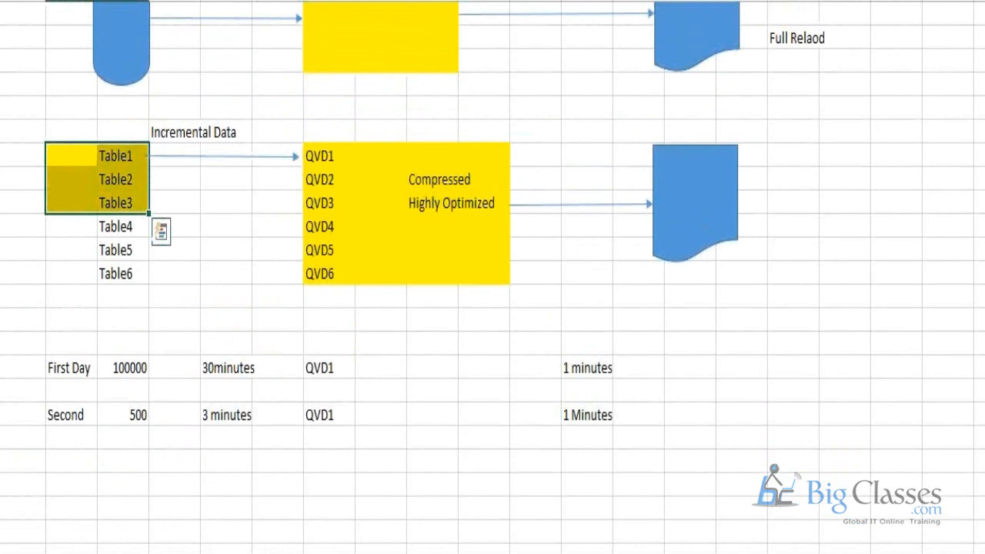
left_click_drag(74, 223, 77, 265)
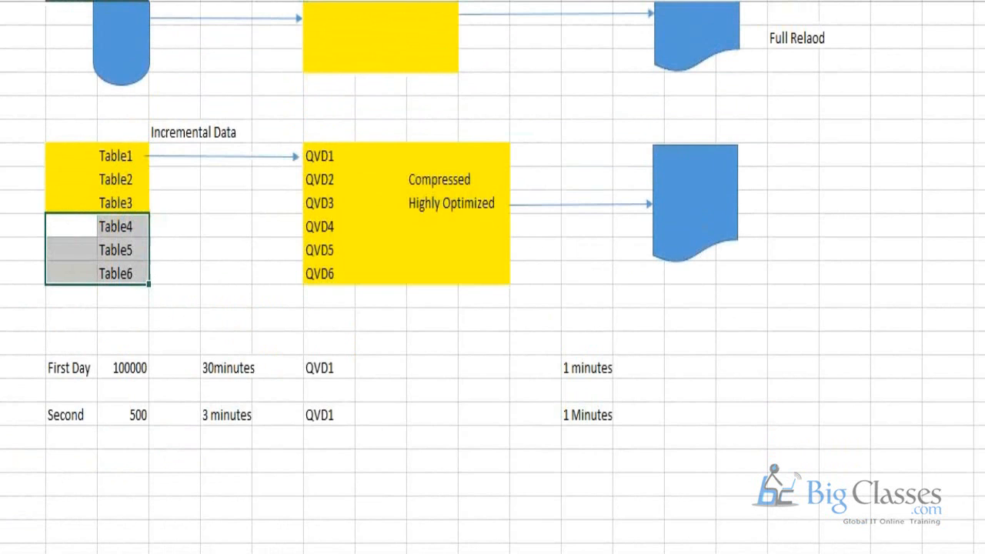
left_click(230, 1)
left_click(286, 6)
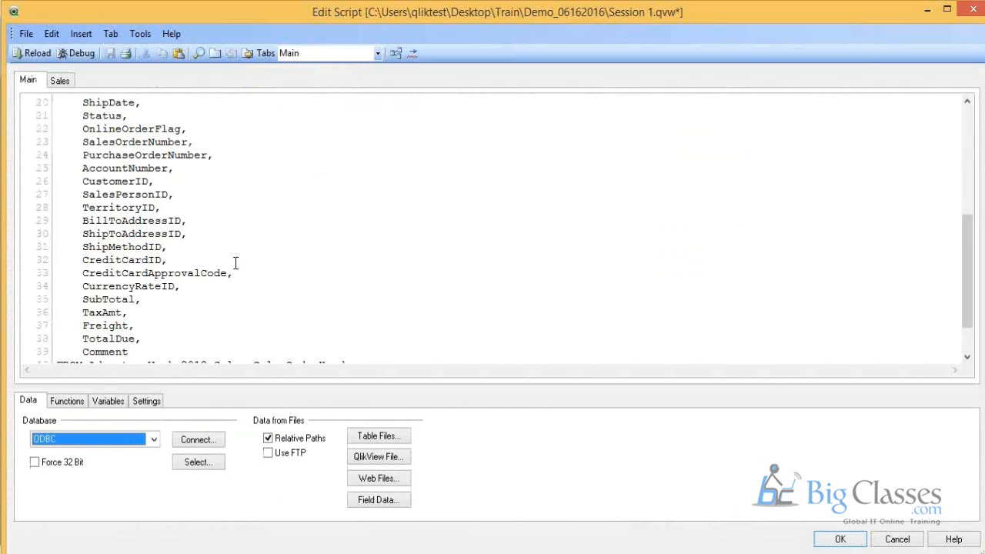
Step: Return to the QlikView script, review the SalesOrderHeader SELECT statement in the Main script and open the Sales script
scroll(235, 263, "down", 2)
scroll(235, 263, "up", 7)
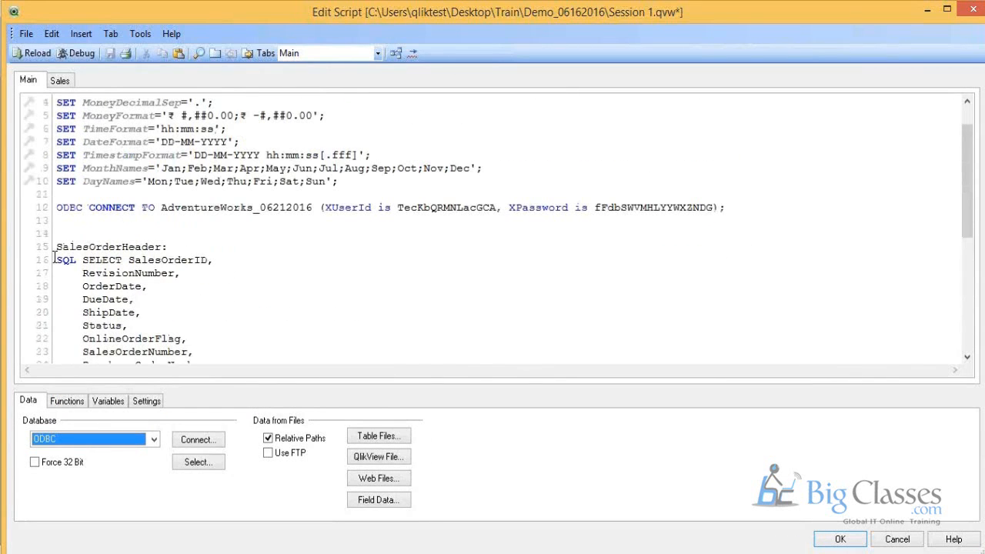
left_click_drag(60, 260, 231, 336)
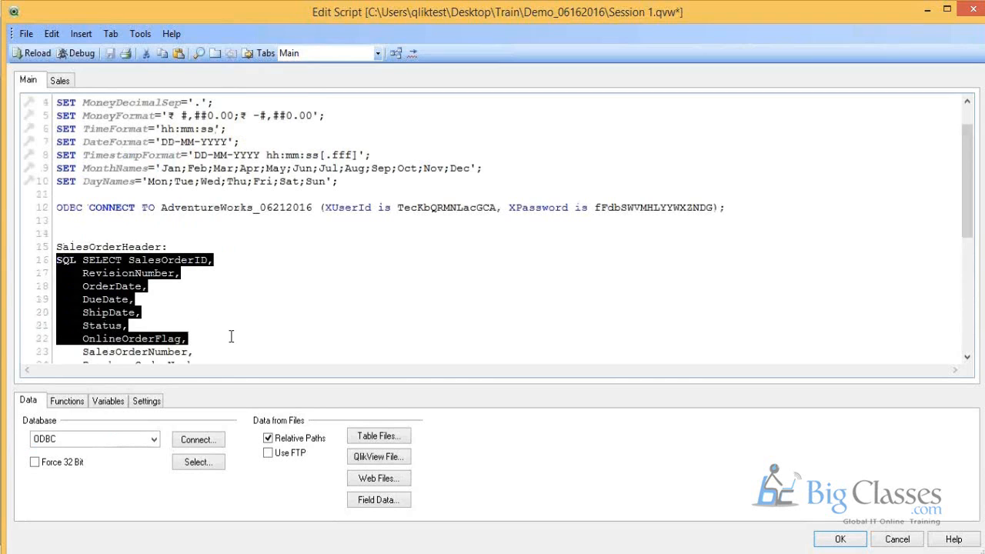
left_click(246, 263)
scroll(246, 263, "down", 6)
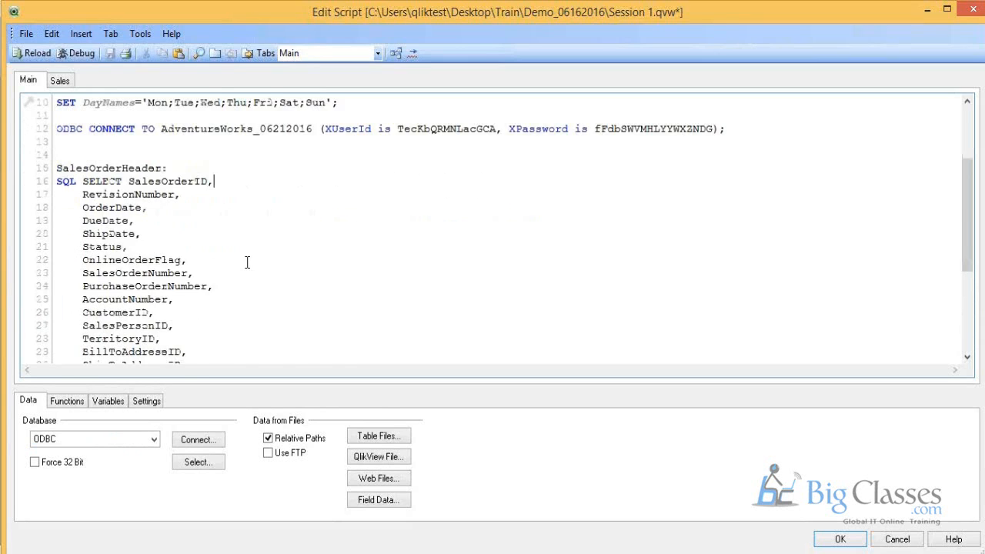
scroll(246, 262, "down", 1)
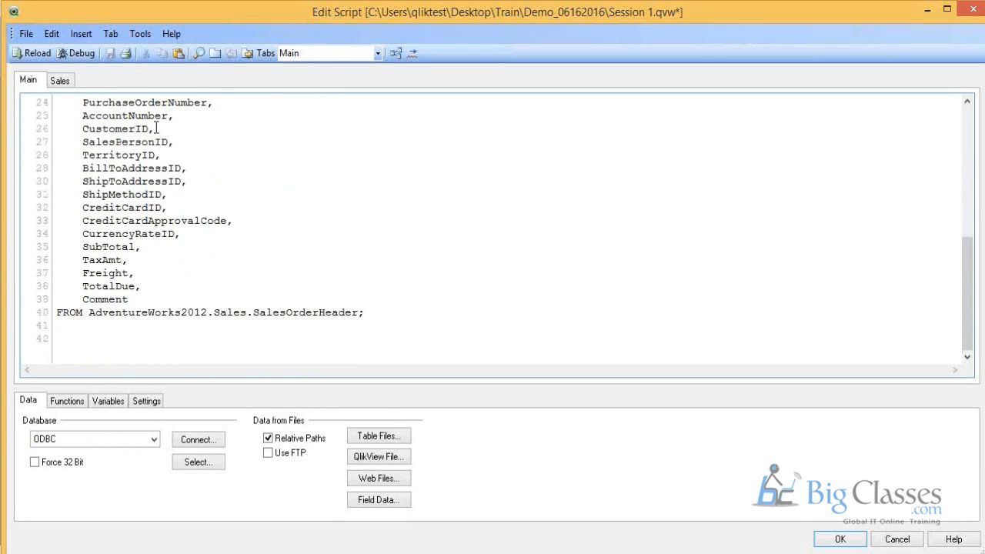
left_click(75, 79)
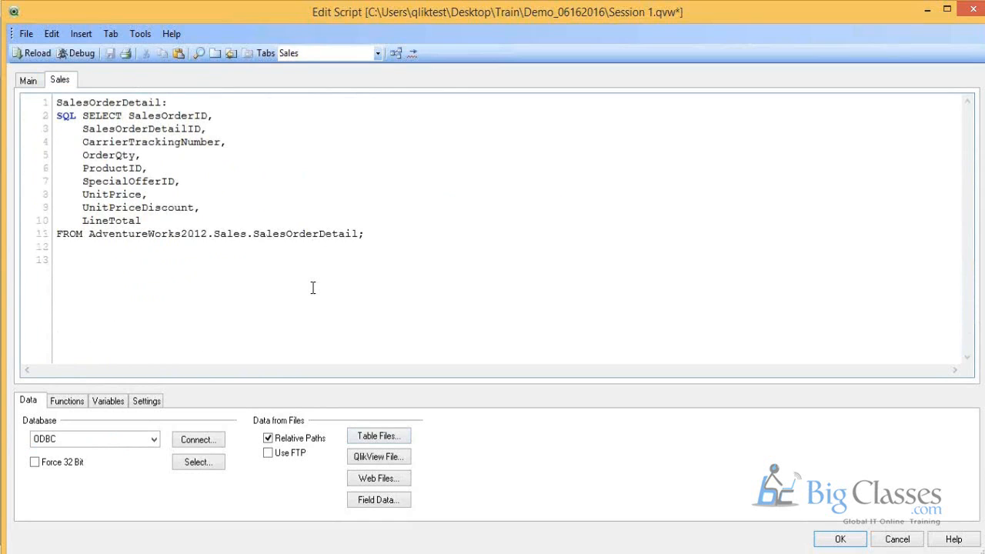
Step: Review the database connection types and place the cursor on the empty line below the SalesOrderDetail statement
left_click(87, 440)
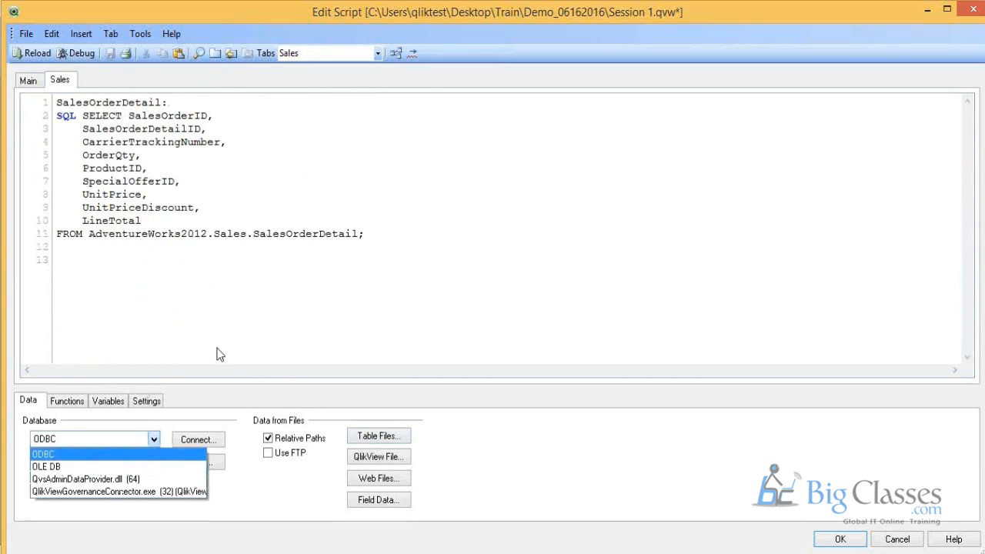
left_click(321, 274)
left_click(322, 275)
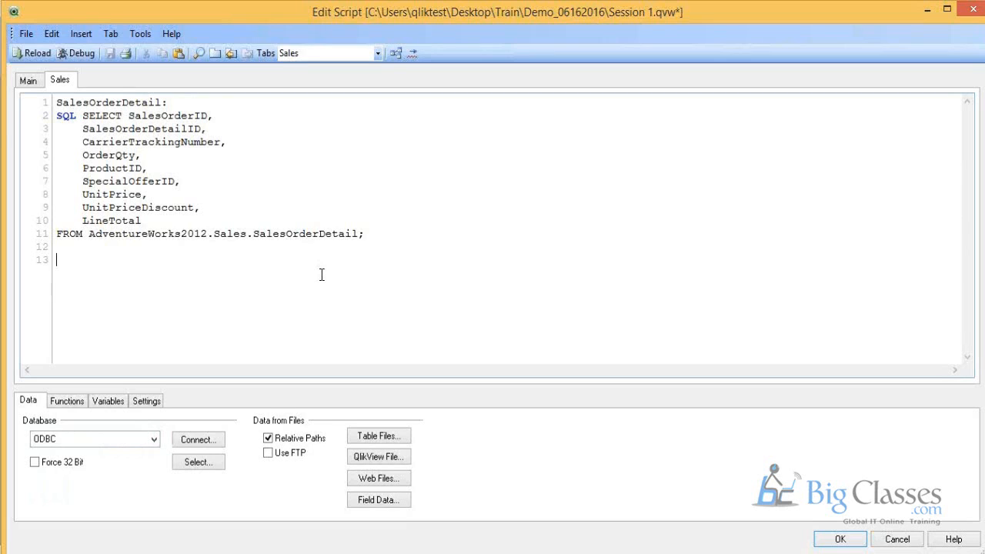
left_click(322, 275)
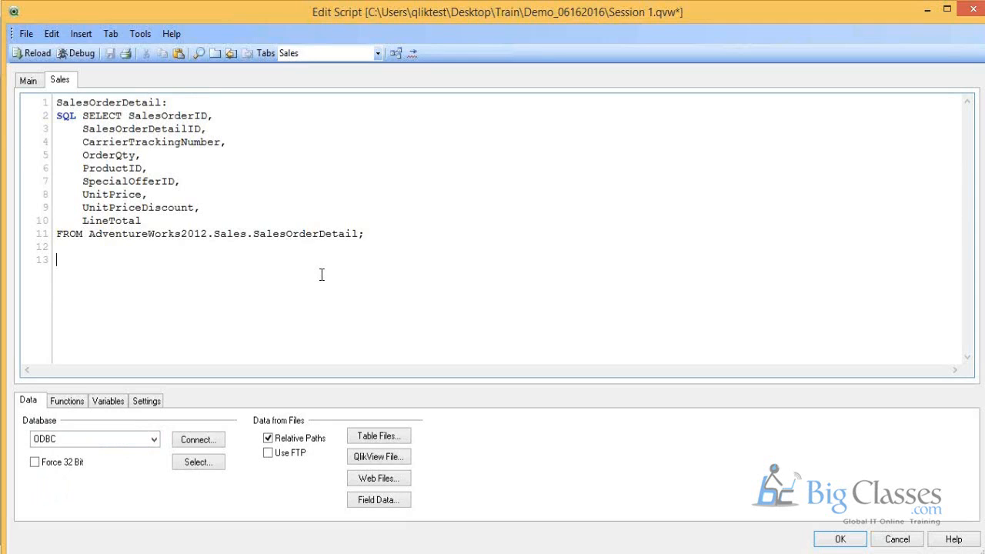